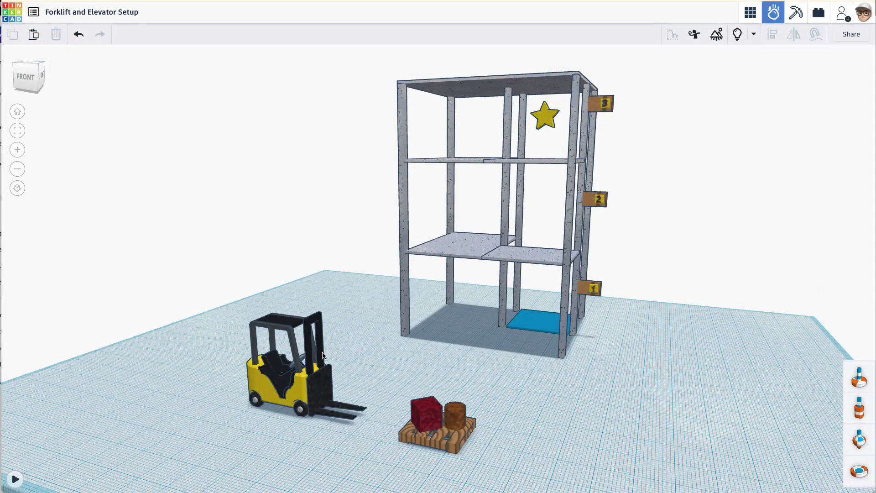
Orbit and zoom the view to frame the forklift, pallet and elevator floors.
scroll(324, 355, up, 3)
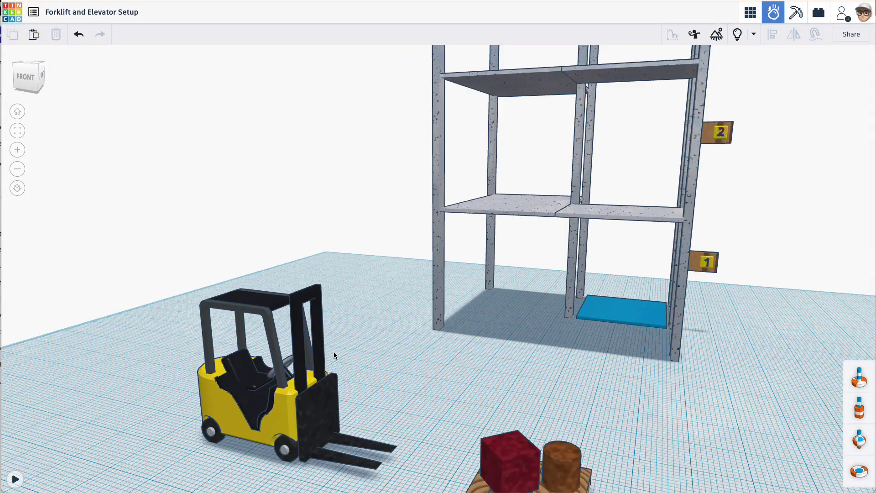
right_drag(389, 354, 553, 366)
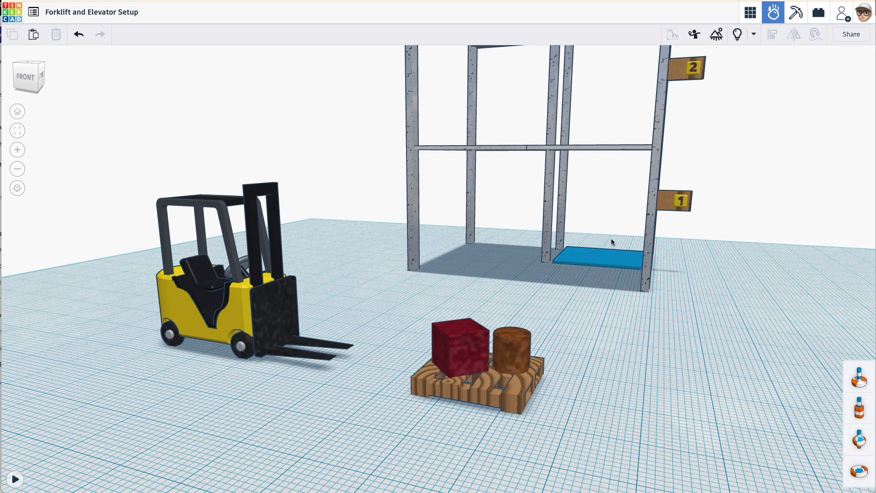
right_drag(612, 241, 583, 332)
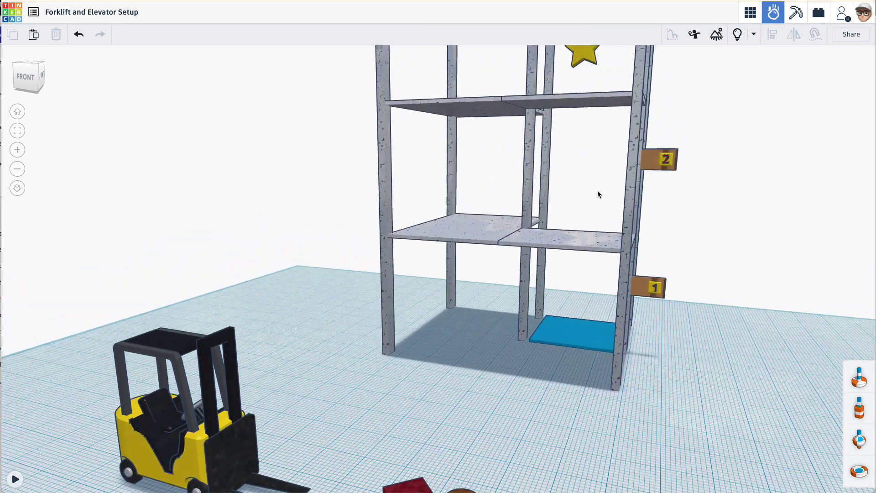
right_drag(598, 194, 578, 267)
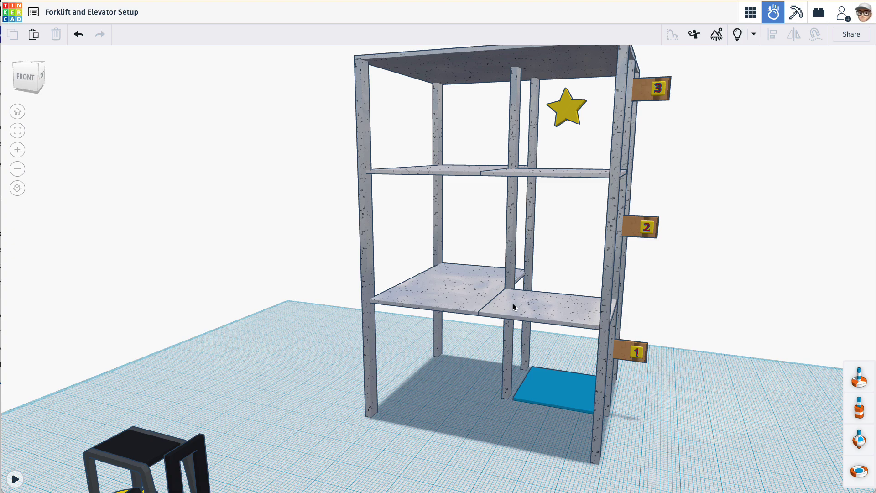
scroll(419, 351, down, 3)
scroll(415, 354, down, 2)
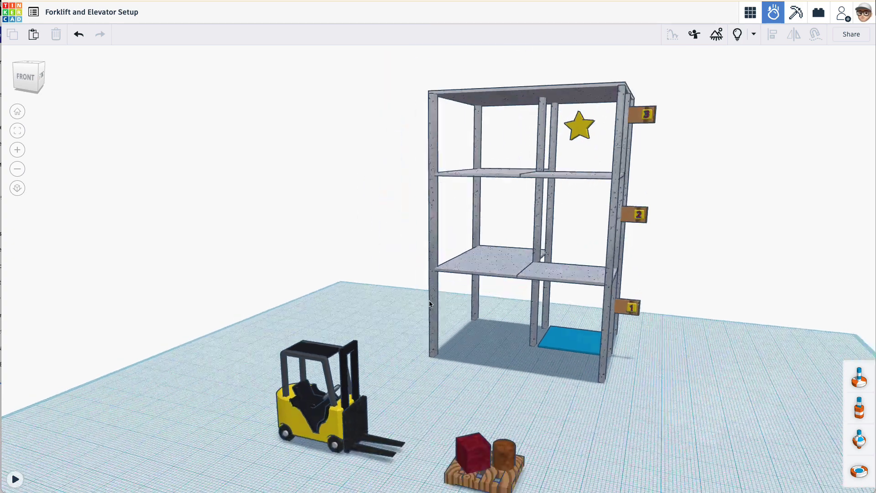
right_drag(416, 354, 398, 217)
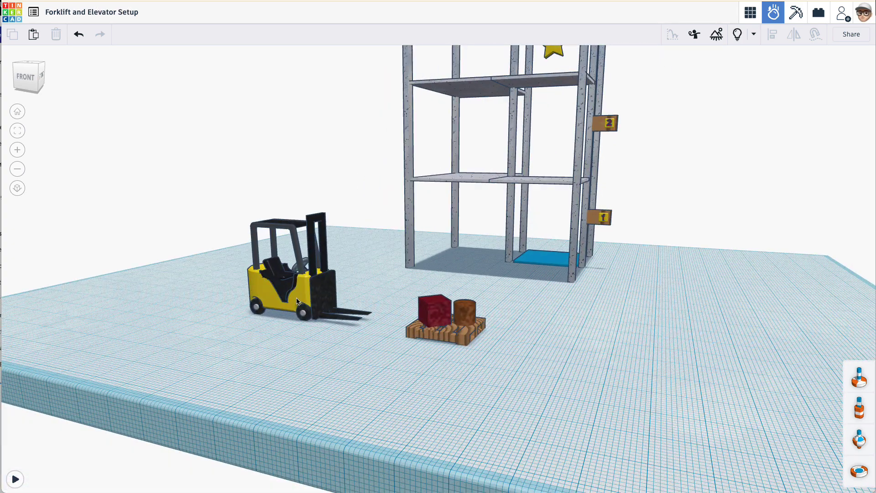
middle_drag(448, 259, 451, 285)
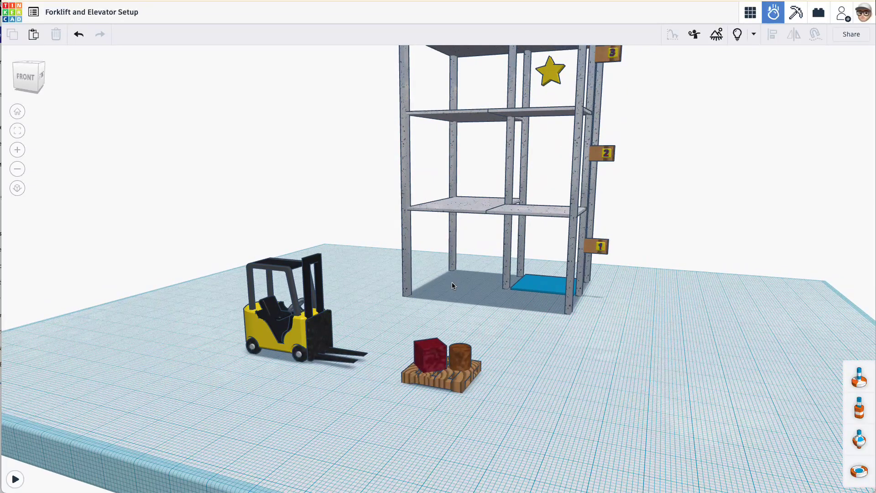
Toggle to the regular 3D design workspace and back to the simulation workspace.
click(775, 22)
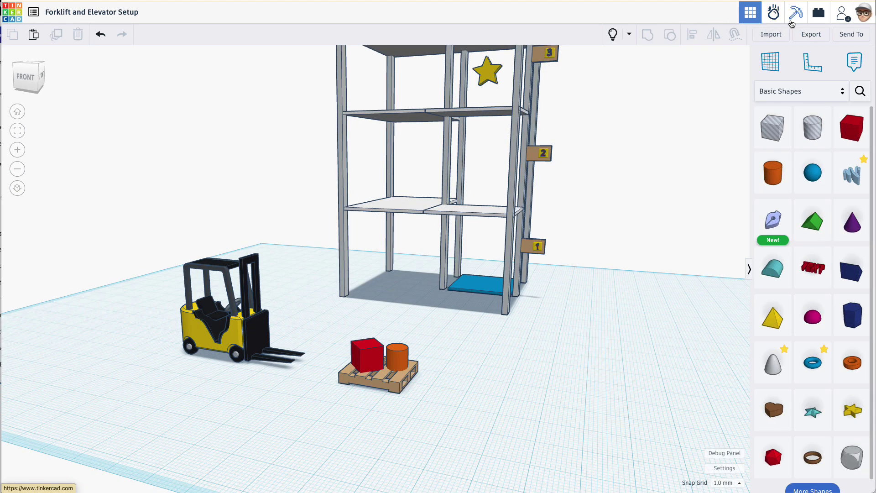
click(775, 21)
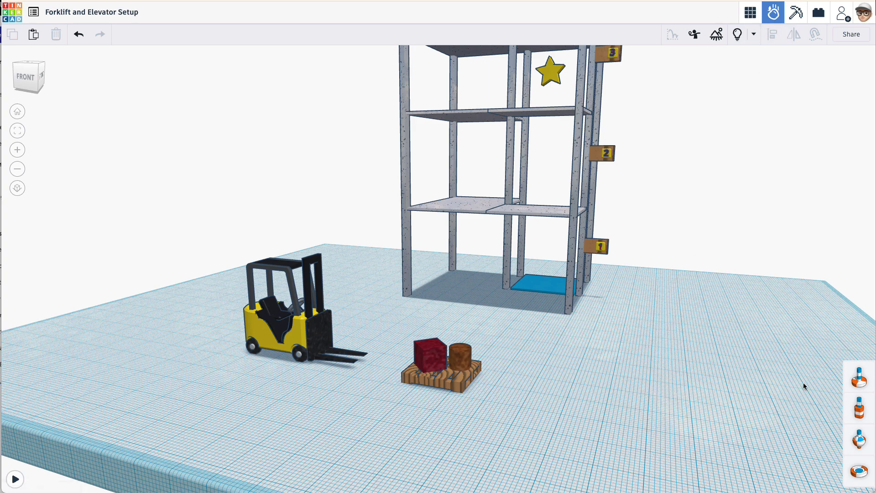
scroll(291, 365, up, 4)
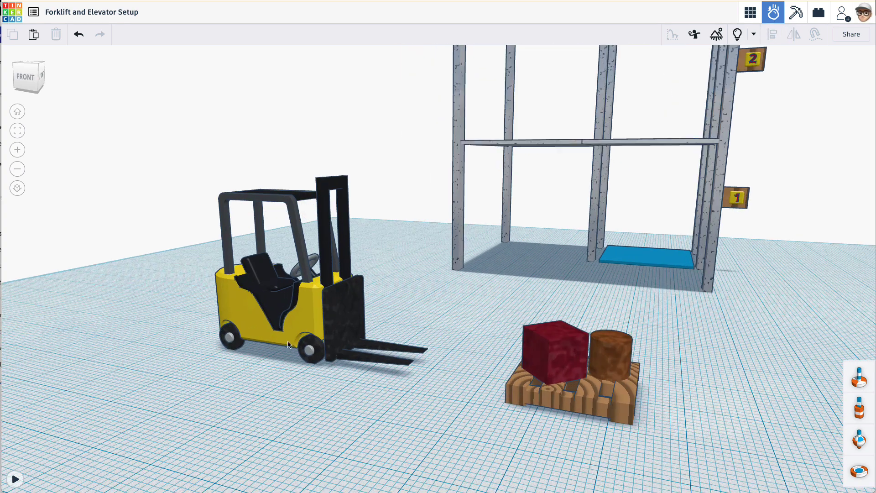
scroll(736, 319, up, 3)
scroll(736, 319, down, 6)
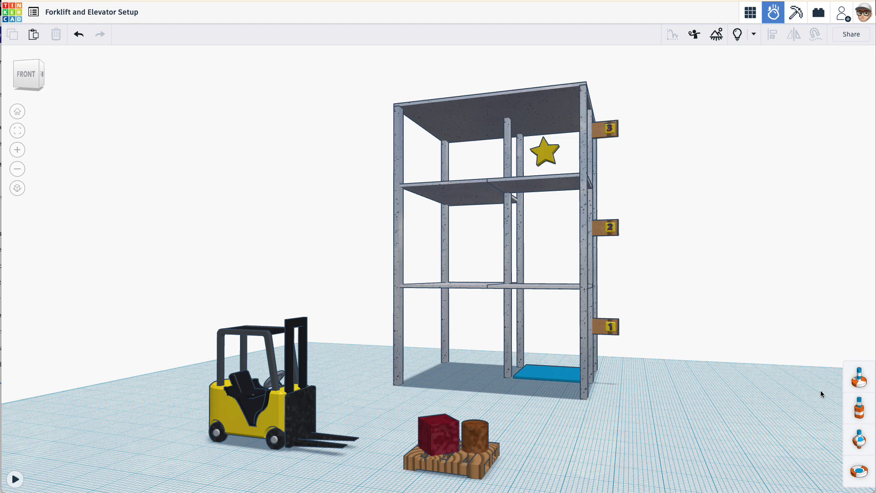
Drop an axle connector on the front wheel and link it to the forklift body.
drag(859, 378, 273, 448)
scroll(268, 451, up, 5)
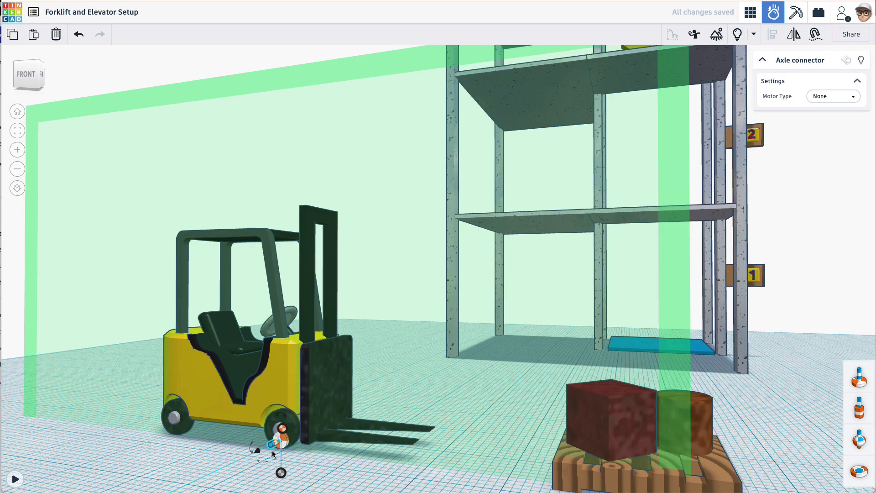
scroll(272, 451, up, 5)
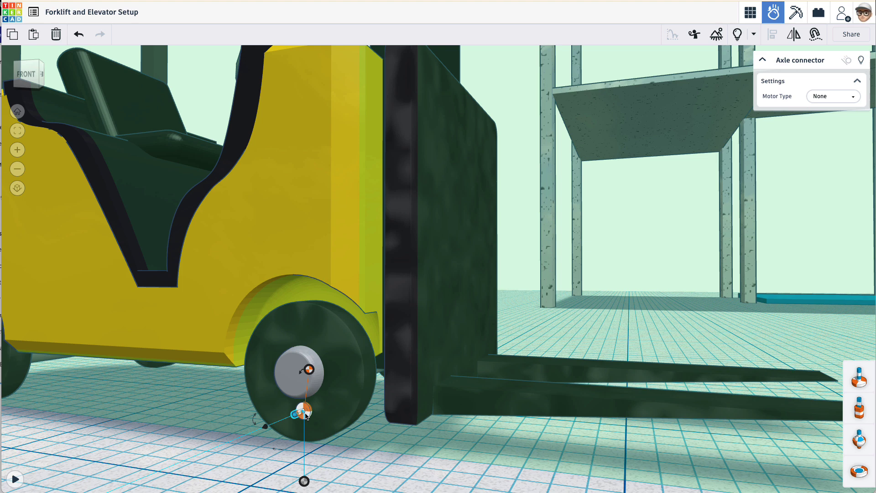
drag(307, 414, 183, 318)
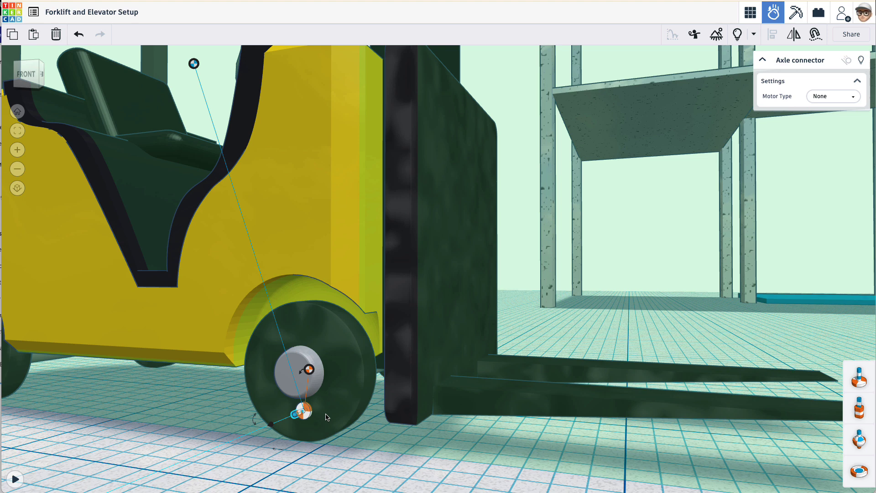
Align the front wheel's axle connector to the centre of its hub, then deselect.
click(335, 411)
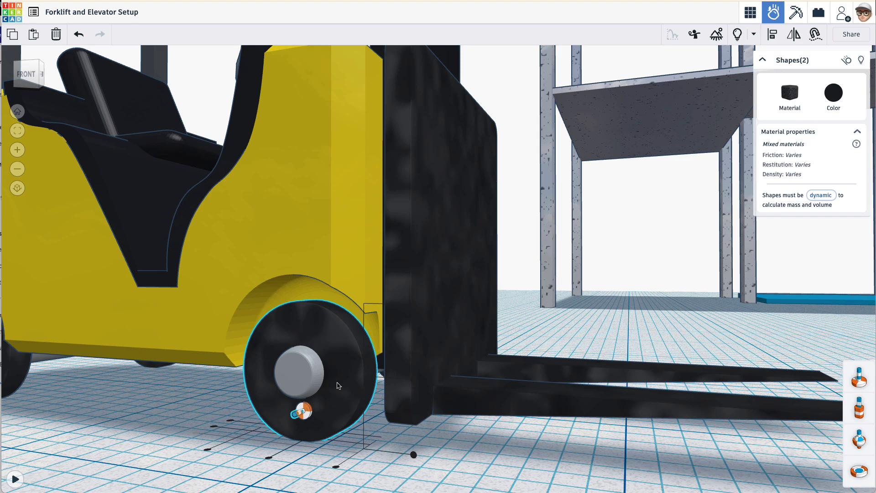
scroll(337, 386, down, 5)
scroll(371, 374, up, 5)
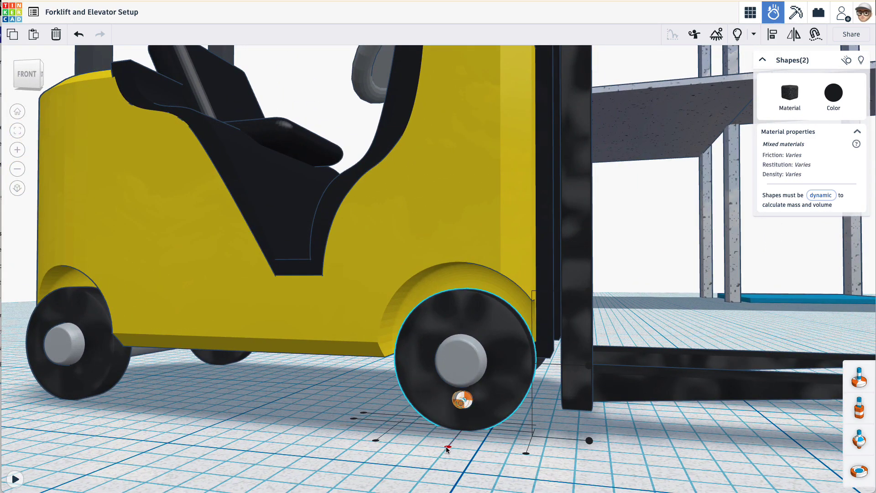
click(589, 367)
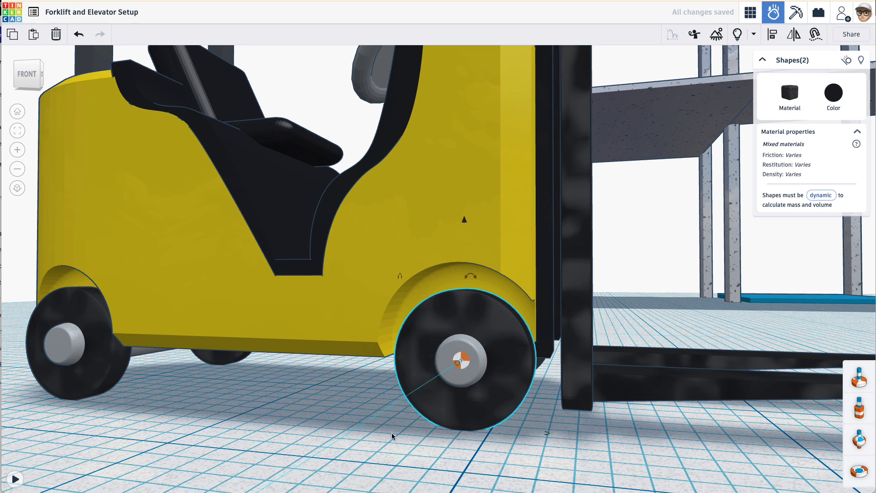
key(Escape)
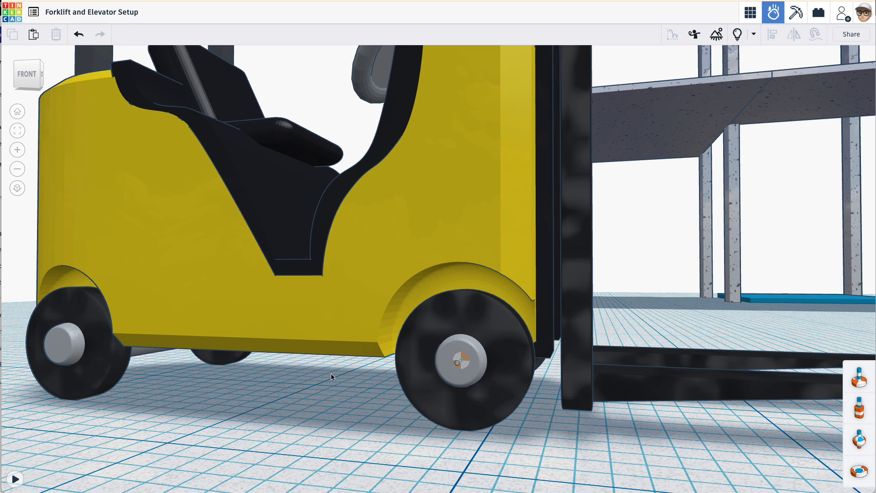
Make the front-wheel axle a Continuous motor, after trying Servo and Stepper, and lower its max speed.
click(463, 360)
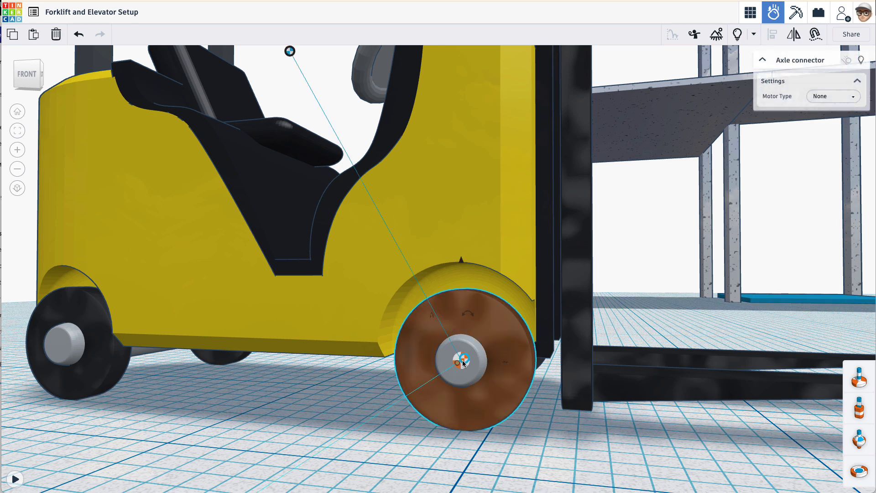
click(839, 101)
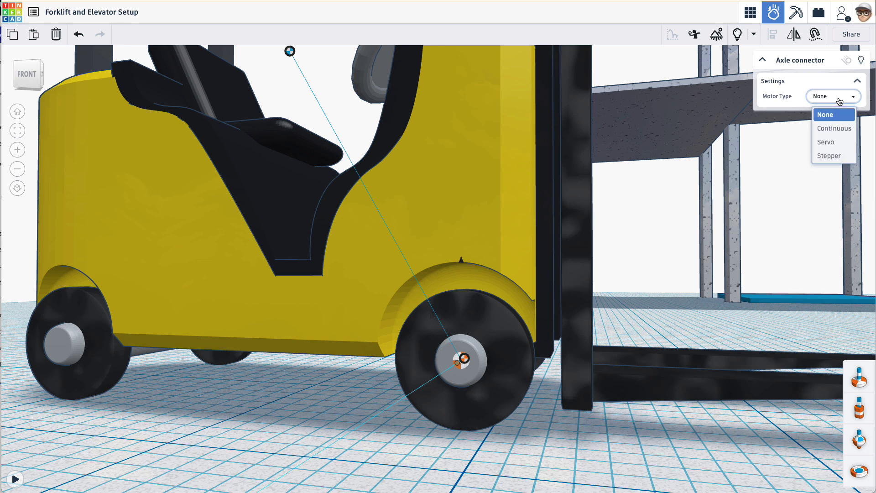
click(838, 143)
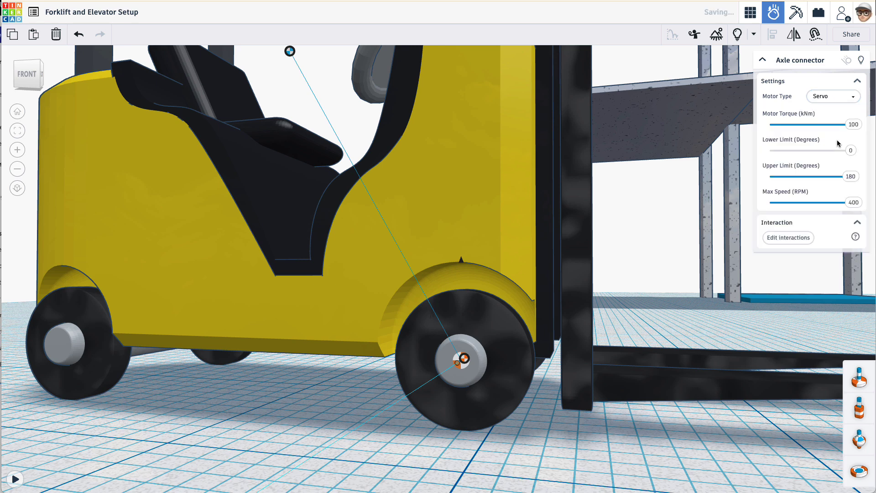
click(836, 98)
click(819, 96)
click(828, 155)
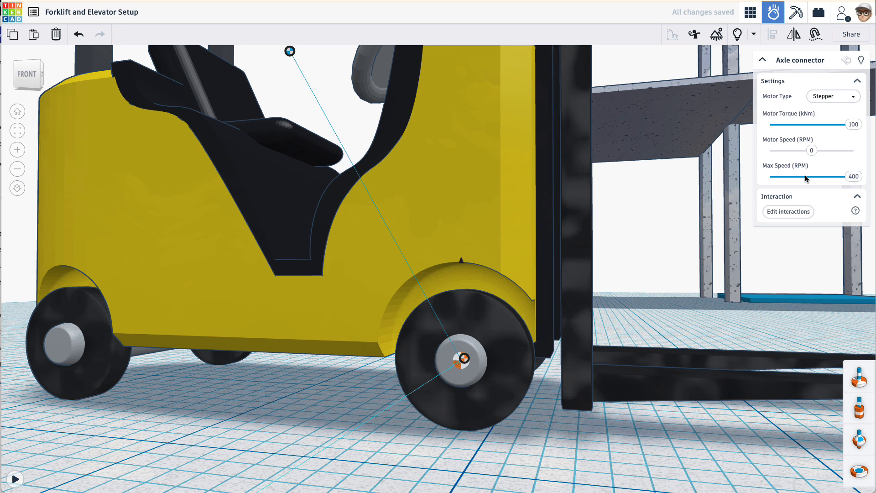
click(833, 98)
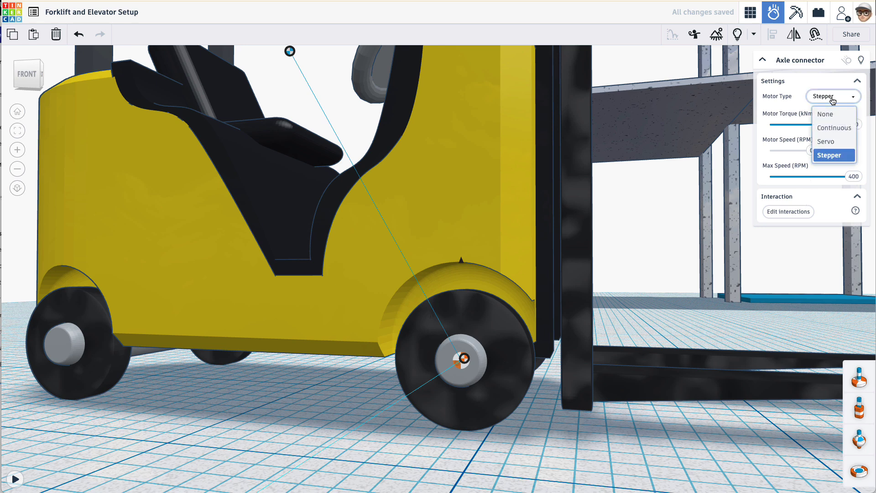
click(834, 129)
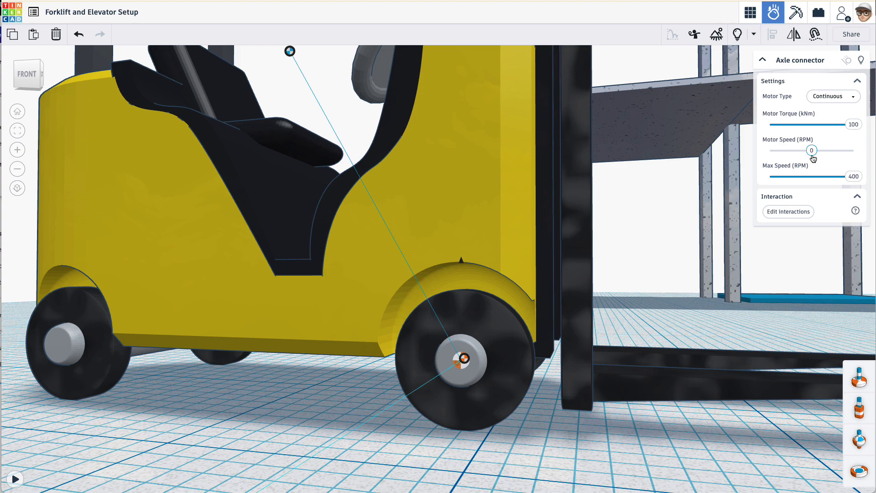
drag(853, 178, 791, 183)
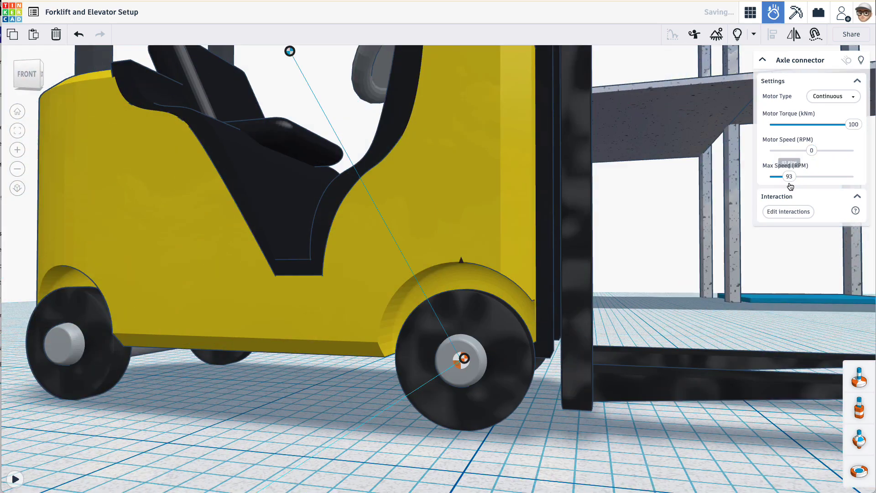
Commit max speed 200, then make W change wheel speed by 100 RPM while held.
text(200)
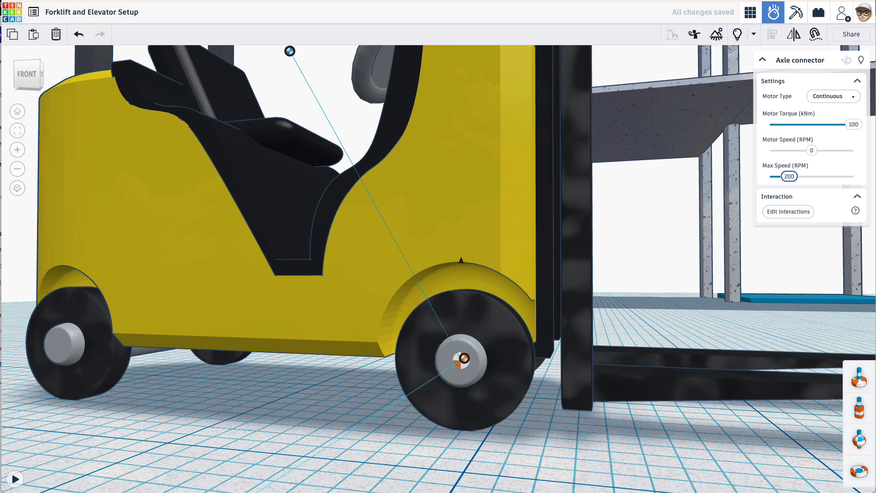
key(Return)
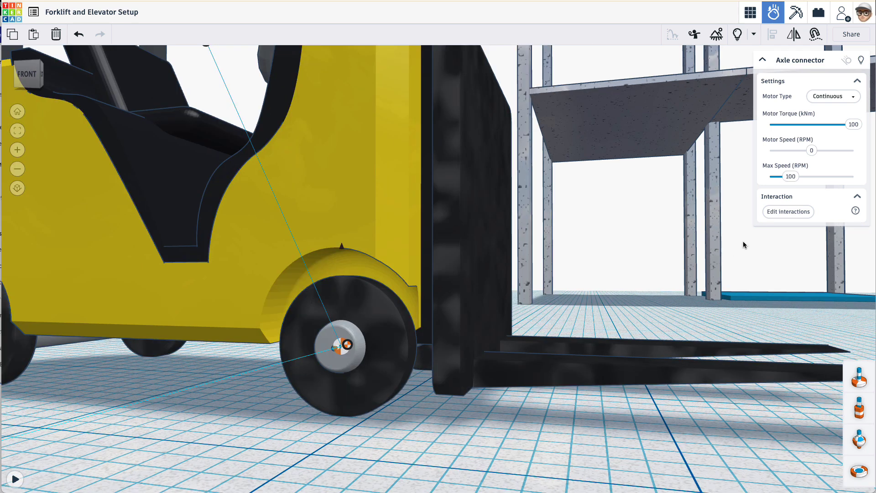
click(777, 213)
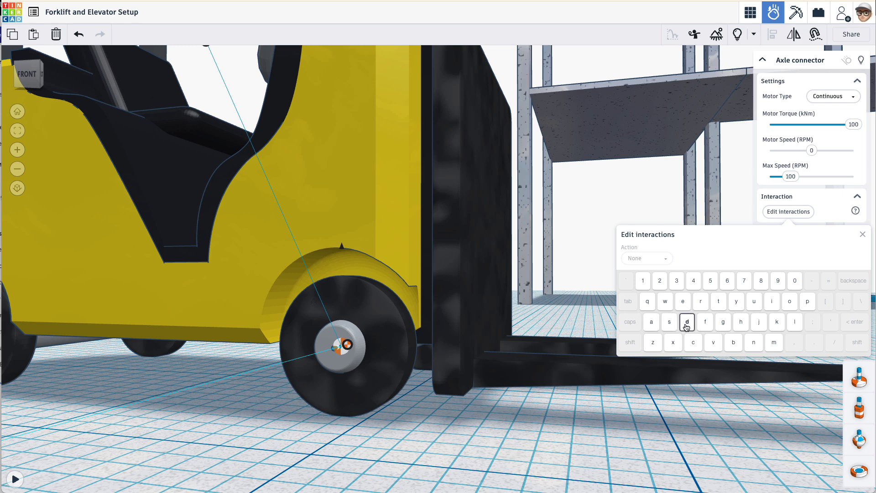
click(666, 307)
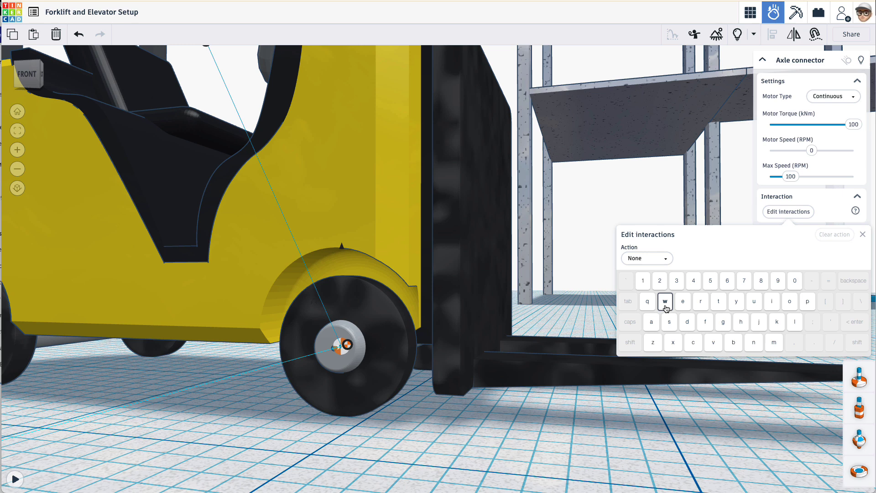
click(655, 264)
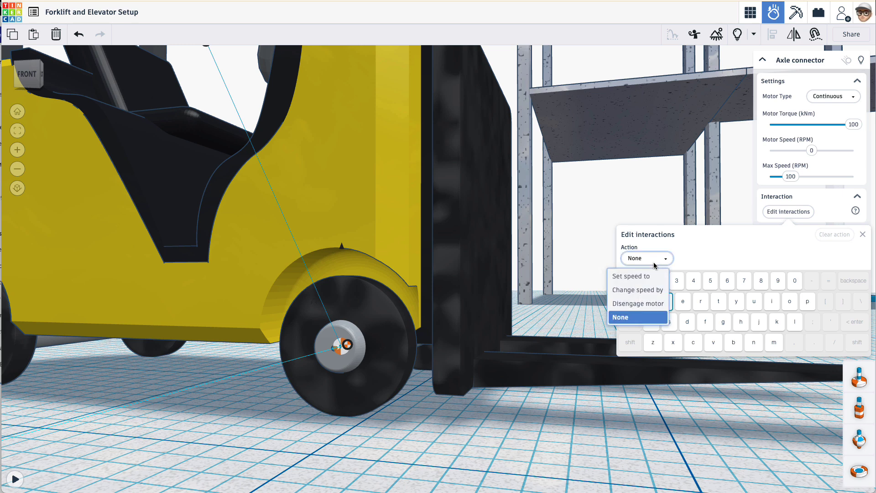
click(645, 294)
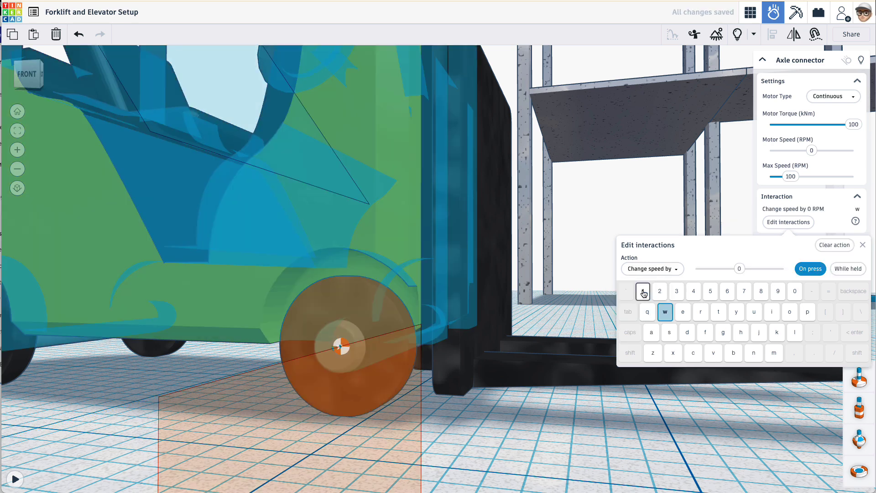
click(740, 270)
text(100)
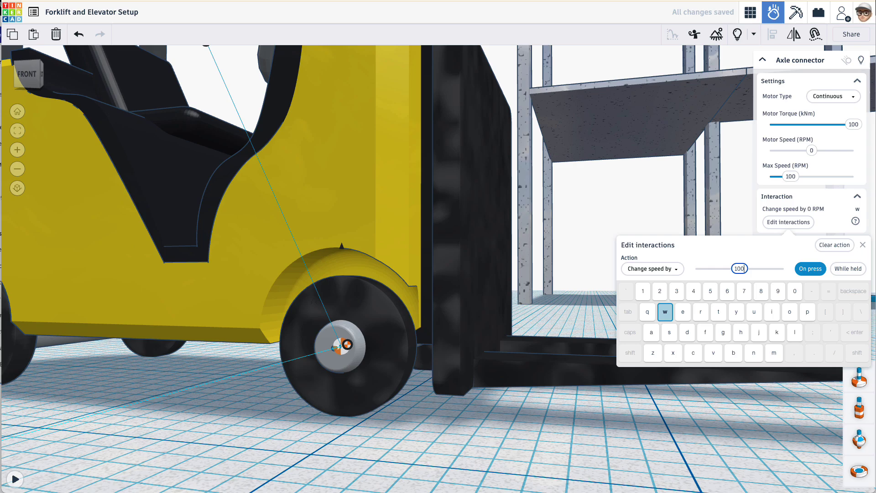
key(Return)
click(845, 273)
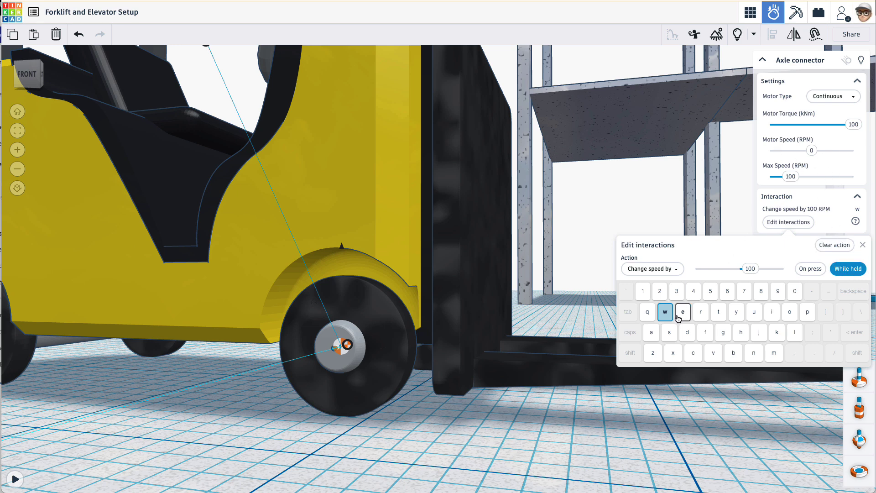
Make S change the wheel motor speed by -100 RPM while held.
click(670, 335)
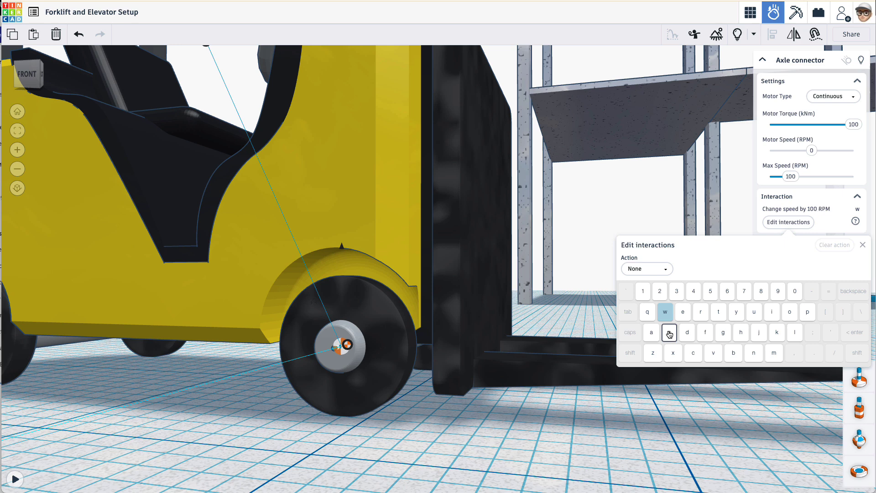
click(650, 271)
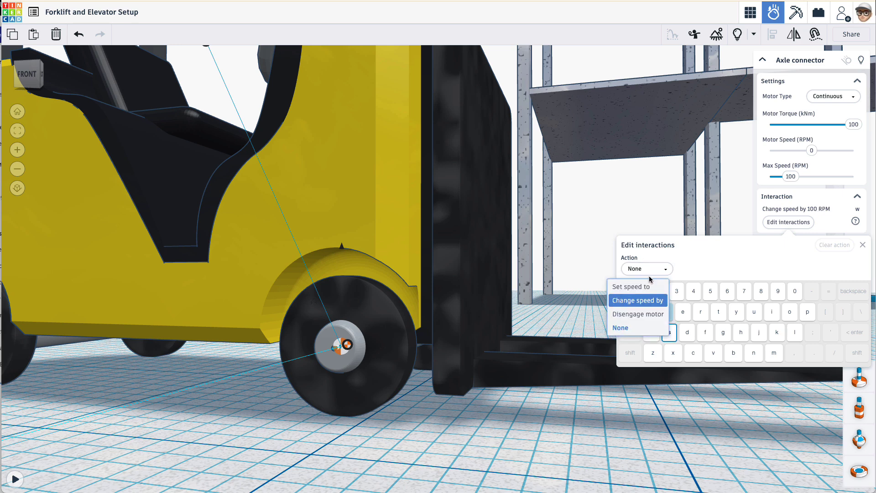
click(649, 300)
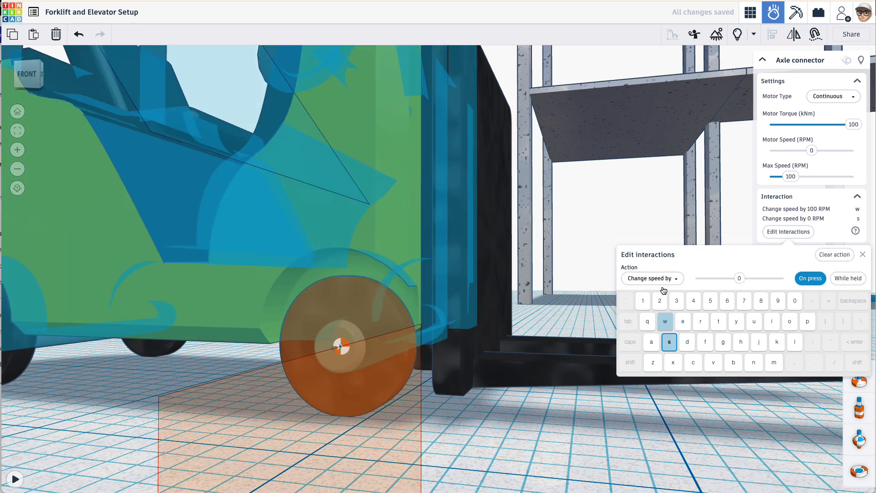
click(740, 279)
text(-100)
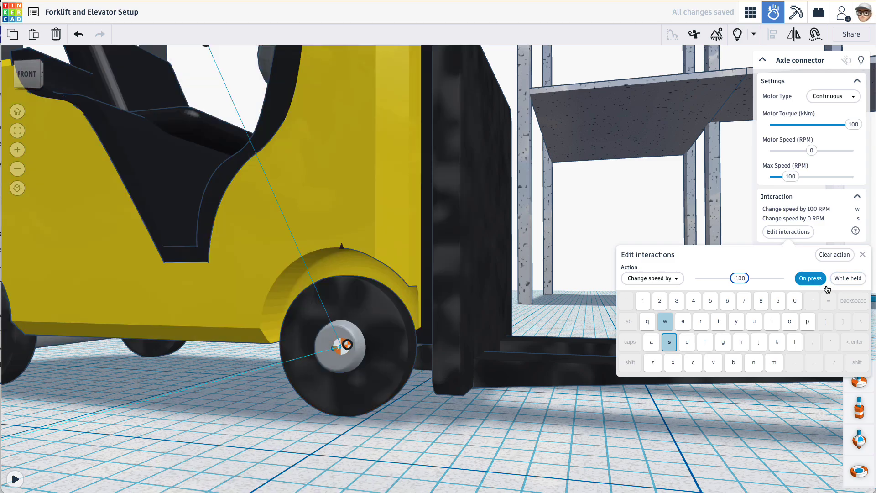
click(843, 286)
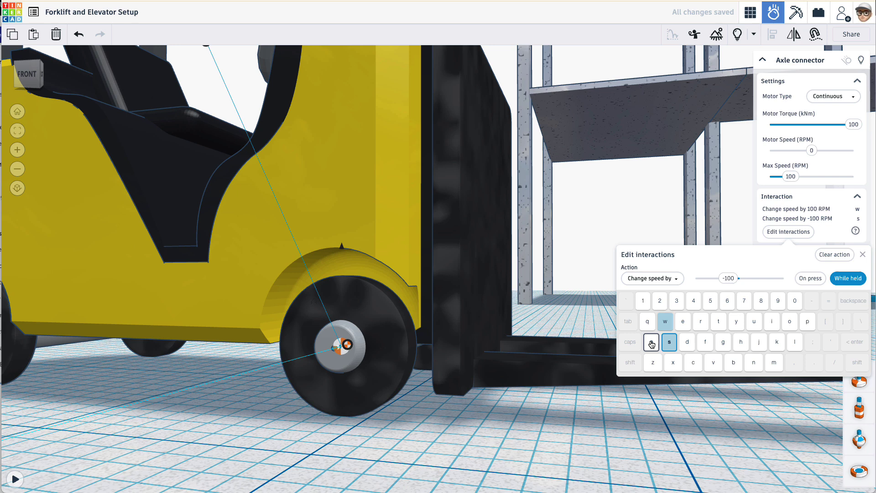
Make A change the wheel motor speed by -50 RPM.
click(652, 344)
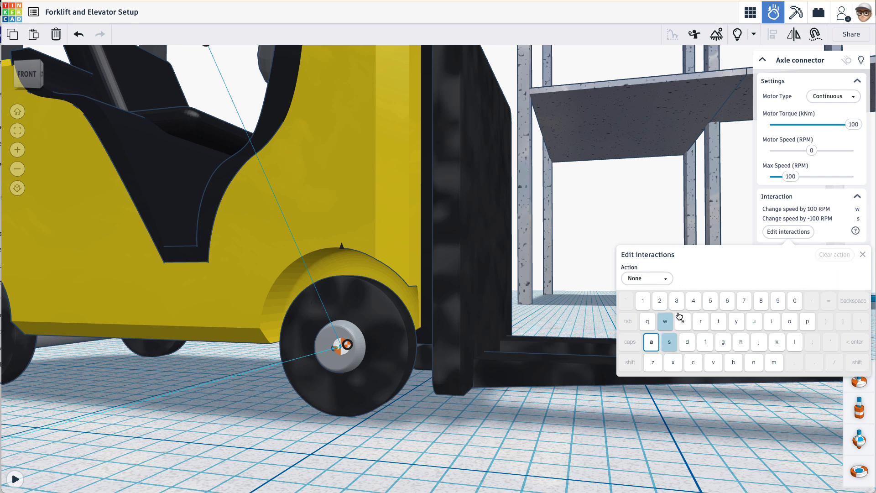
click(645, 281)
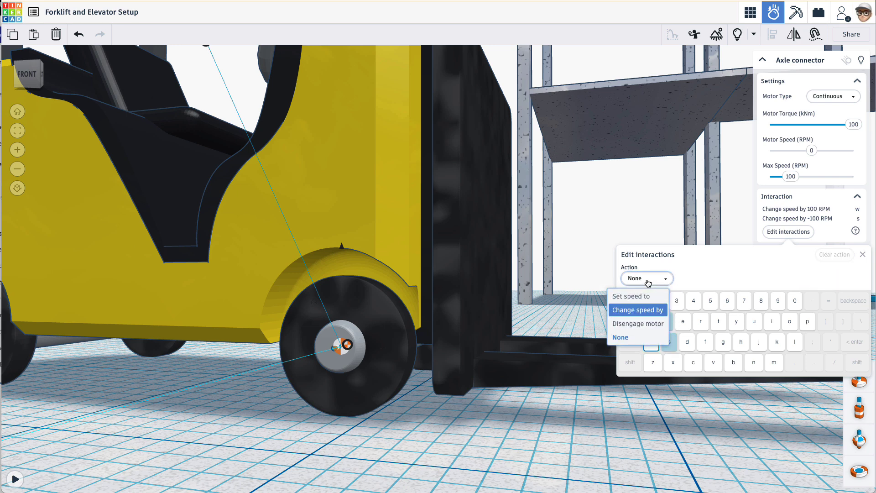
click(638, 310)
click(740, 288)
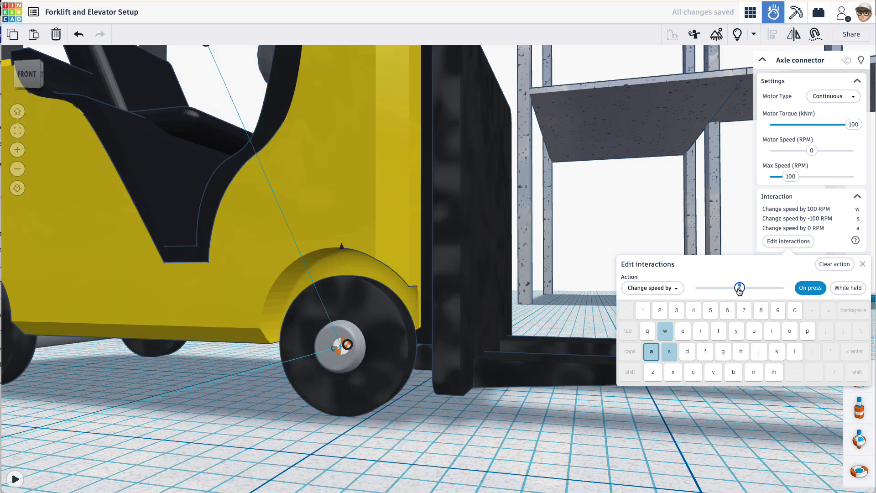
text(-50)
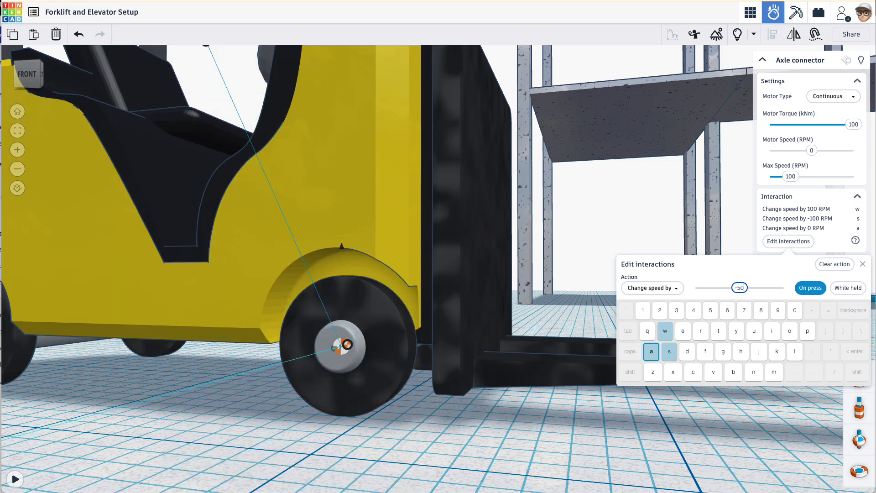
key(Return)
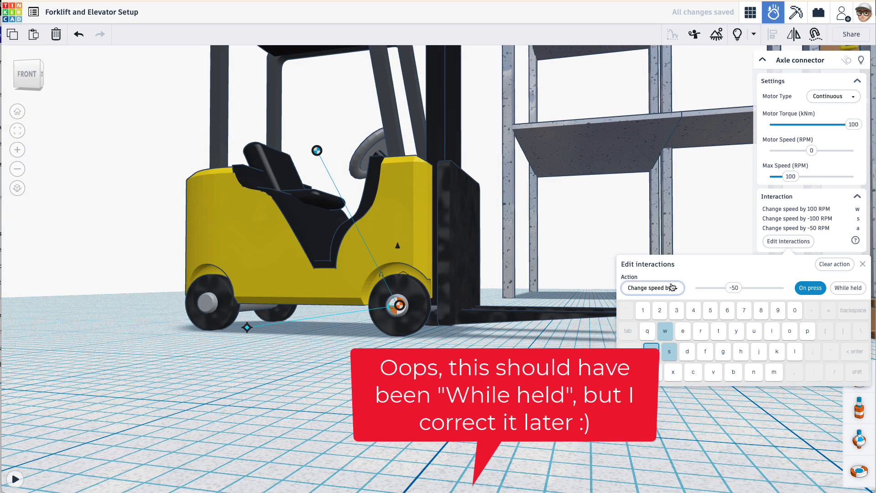
Make D change the wheel motor speed by 50 RPM while held.
click(688, 352)
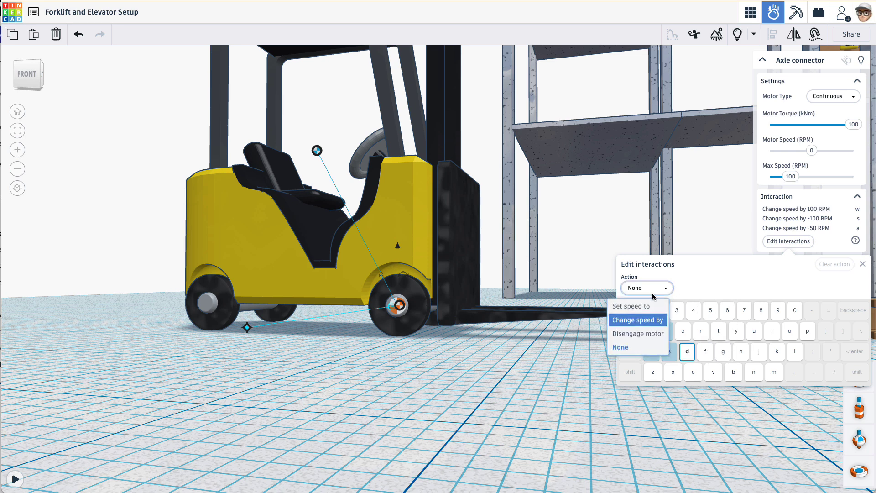
click(645, 320)
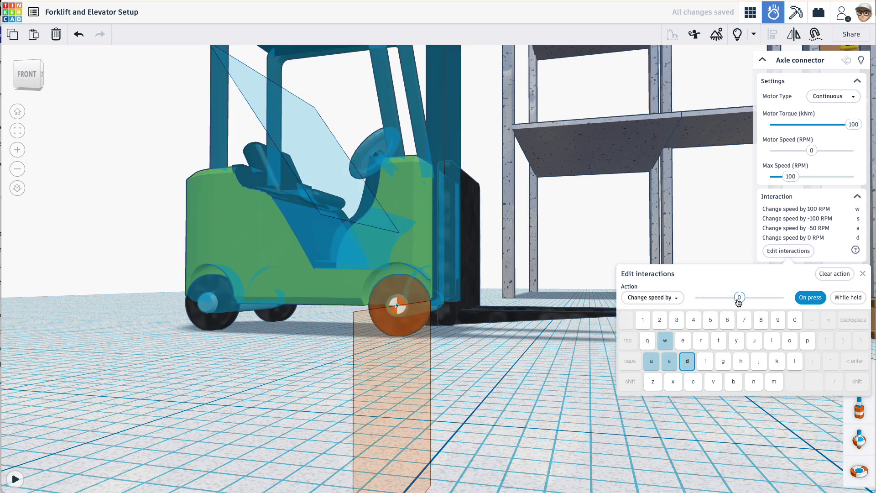
key(Return)
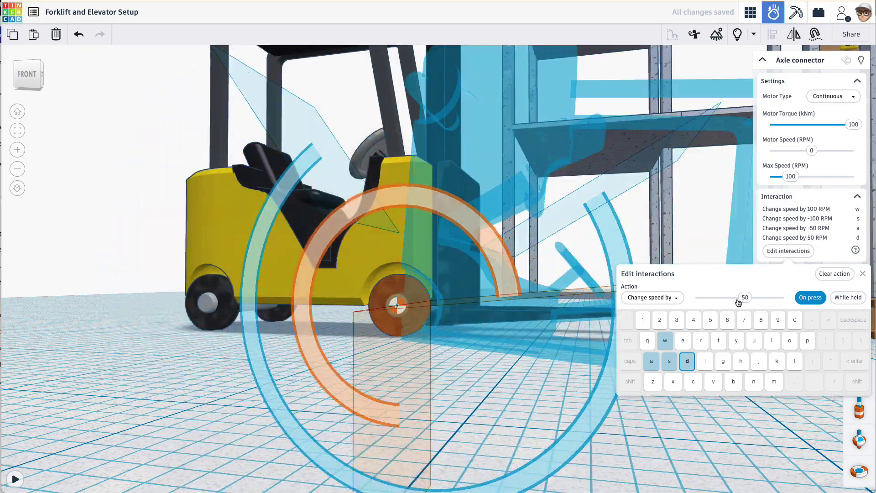
click(847, 299)
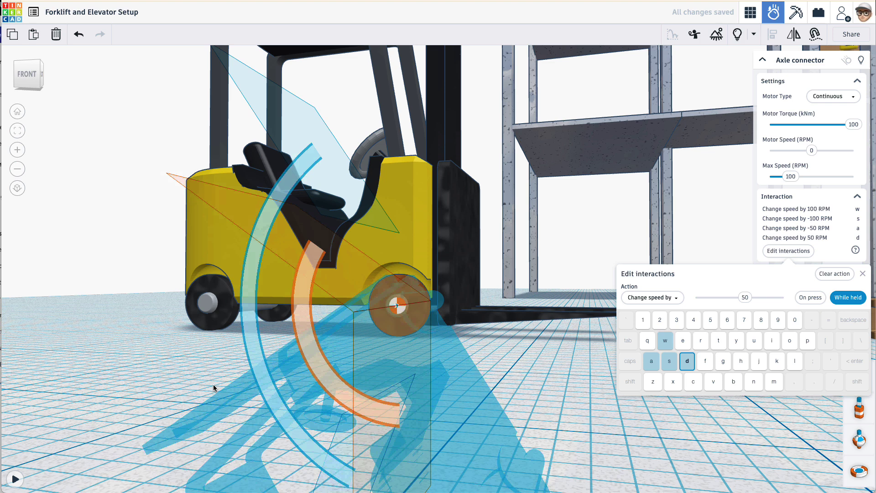
Move the axle connector onto the rear wheel and link it between that wheel and the forklift body.
click(236, 393)
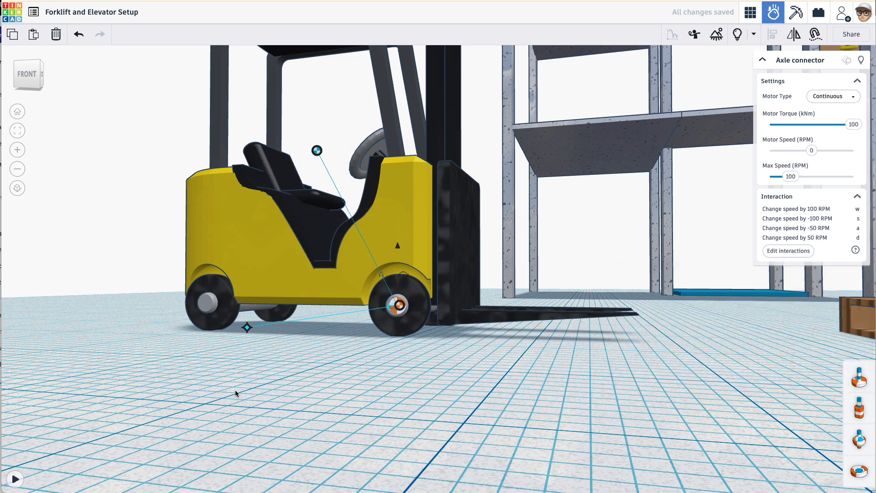
click(400, 310)
key(Escape)
drag(401, 307, 219, 309)
right_drag(219, 315, 162, 250)
scroll(152, 242, up, 3)
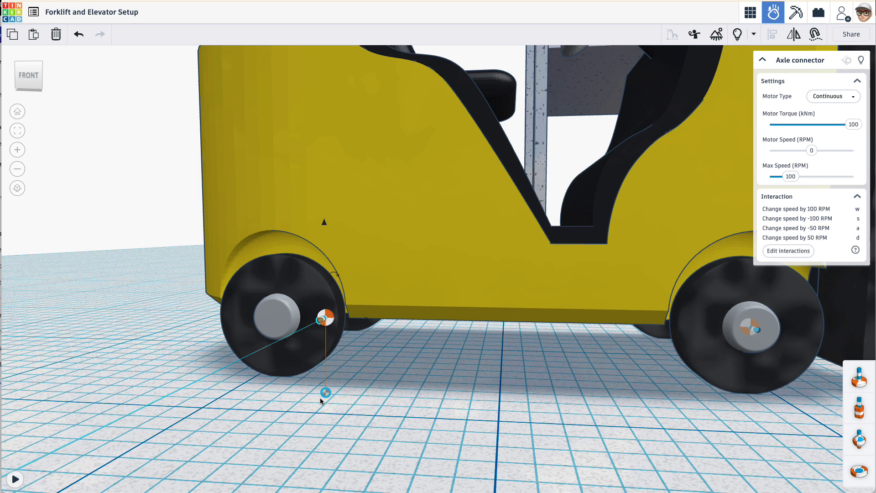
drag(327, 391, 258, 347)
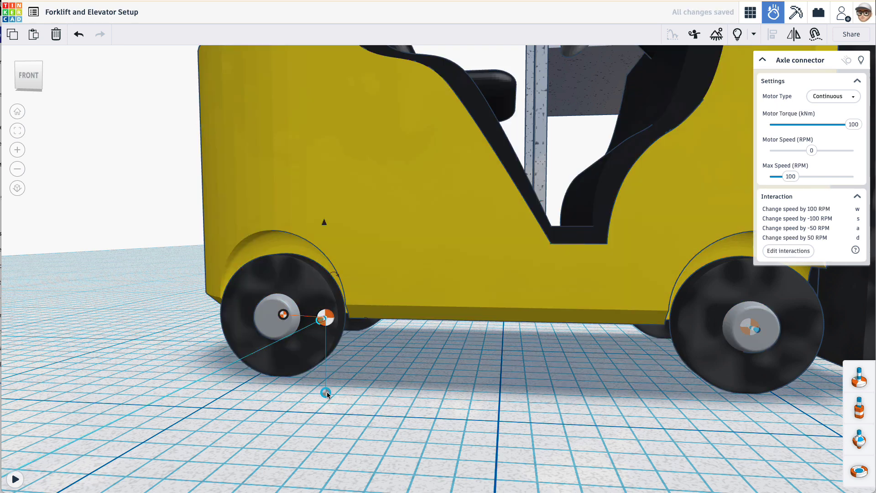
drag(326, 394, 383, 278)
Align the rear-wheel axle connector to the centre of its wheel hub, then deselect.
click(318, 315)
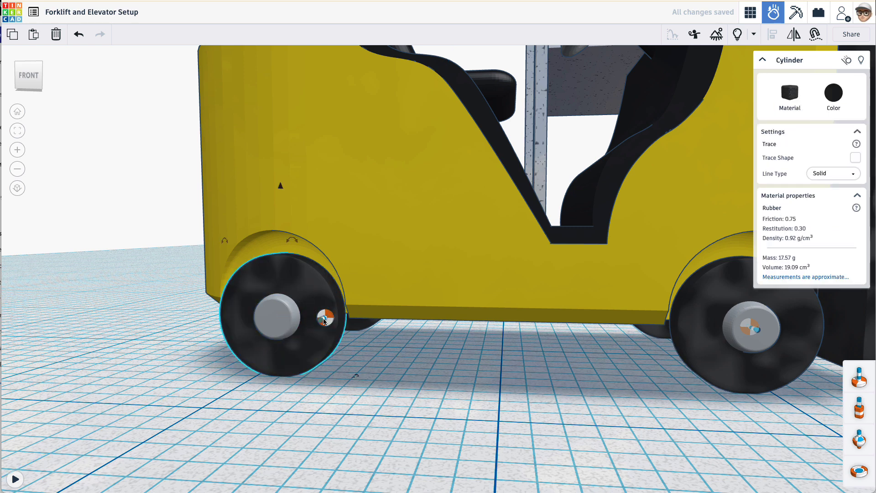
shift+click(326, 319)
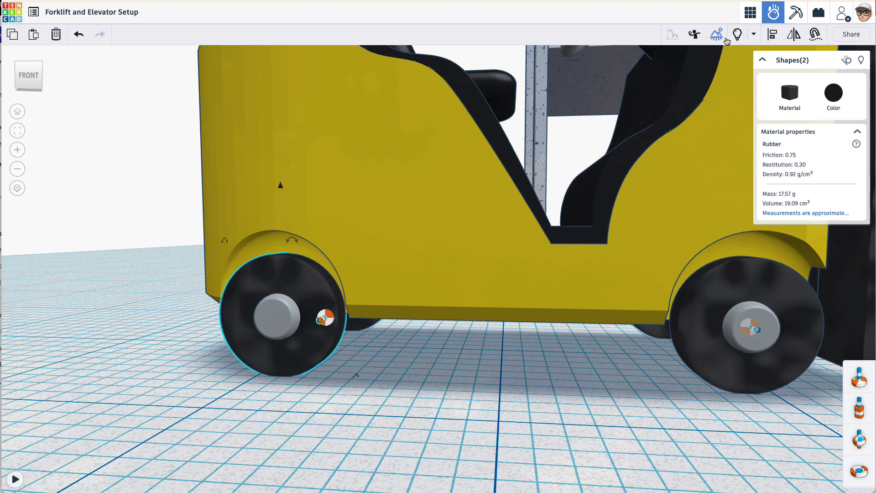
click(771, 35)
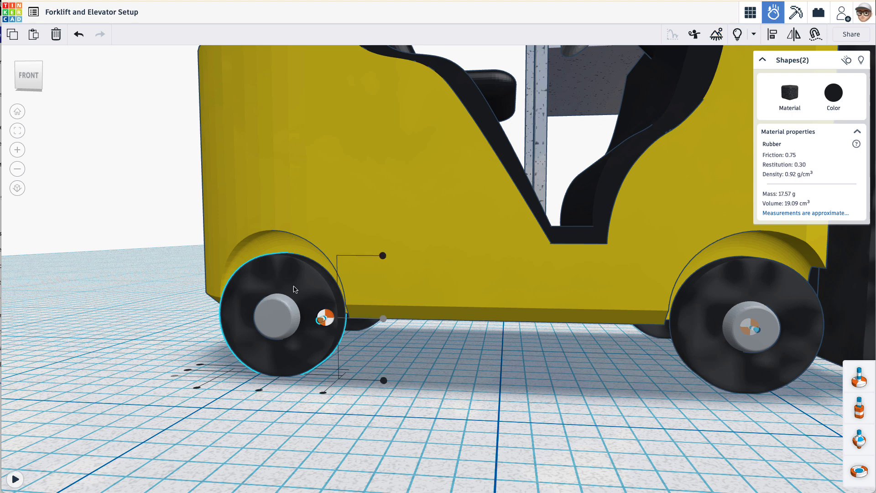
click(259, 391)
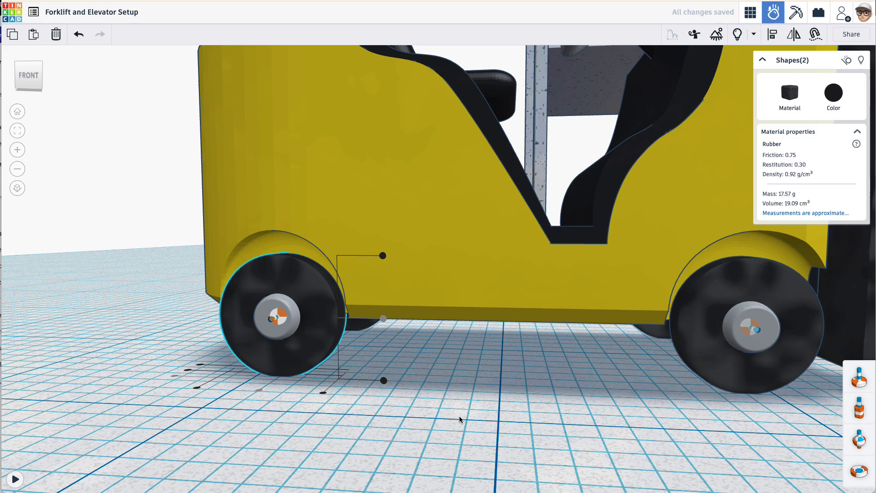
click(472, 409)
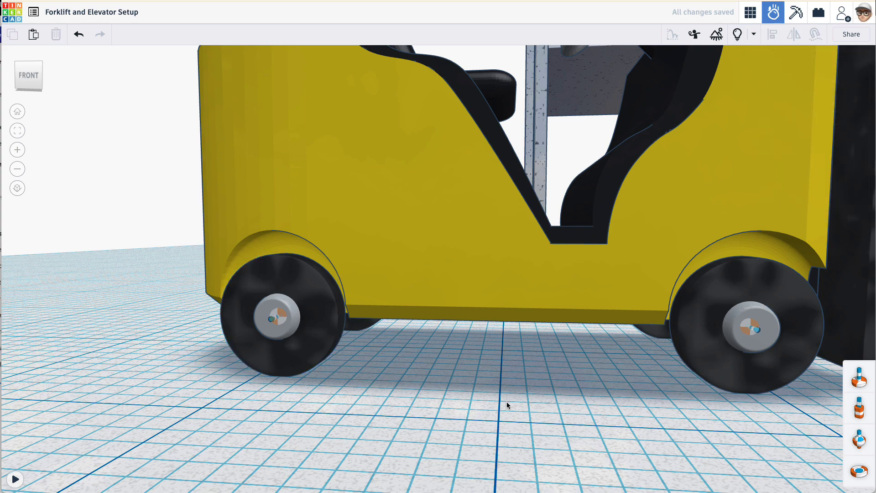
middle_drag(508, 404, 454, 404)
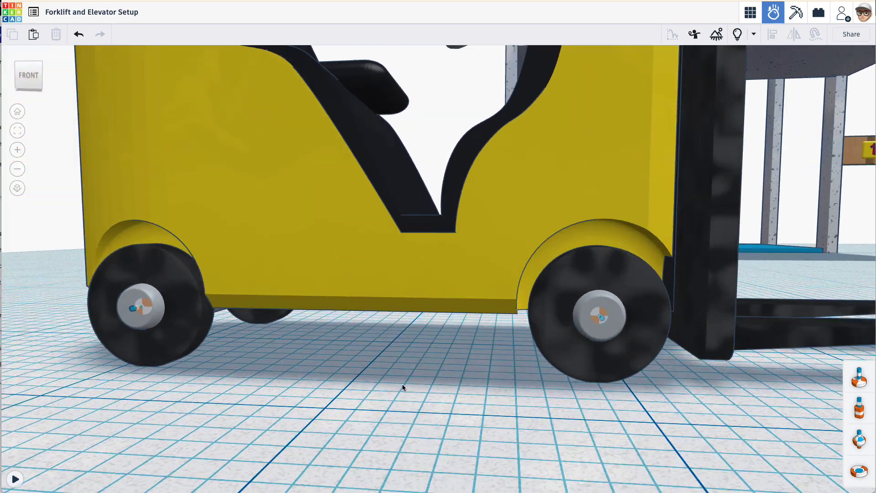
Select both wheel axle connectors and duplicate them.
click(145, 306)
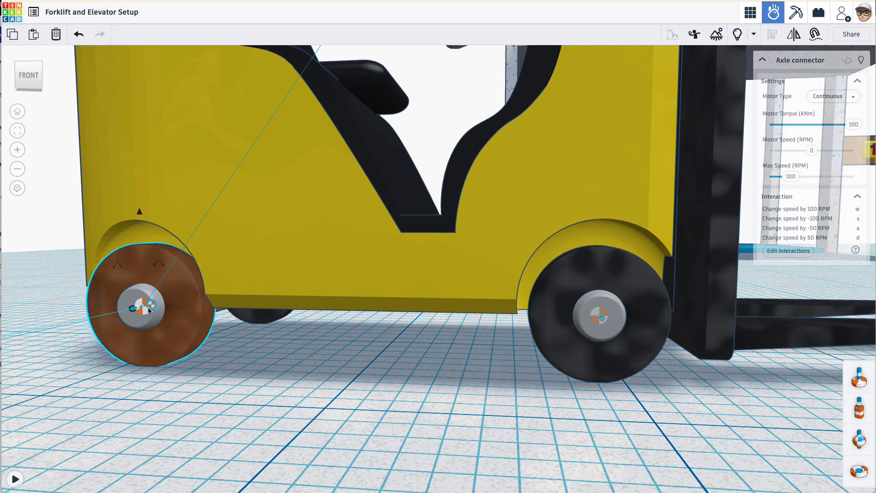
shift+click(598, 321)
scroll(597, 321, down, 5)
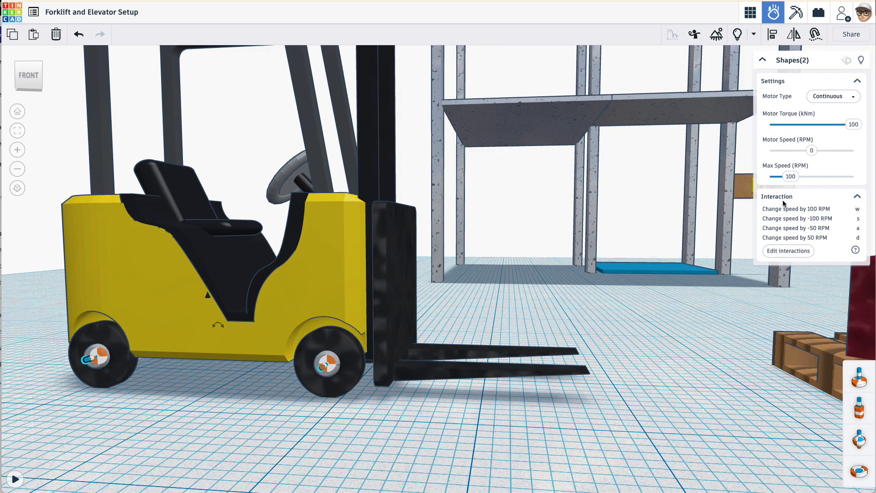
right_drag(754, 309, 165, 20)
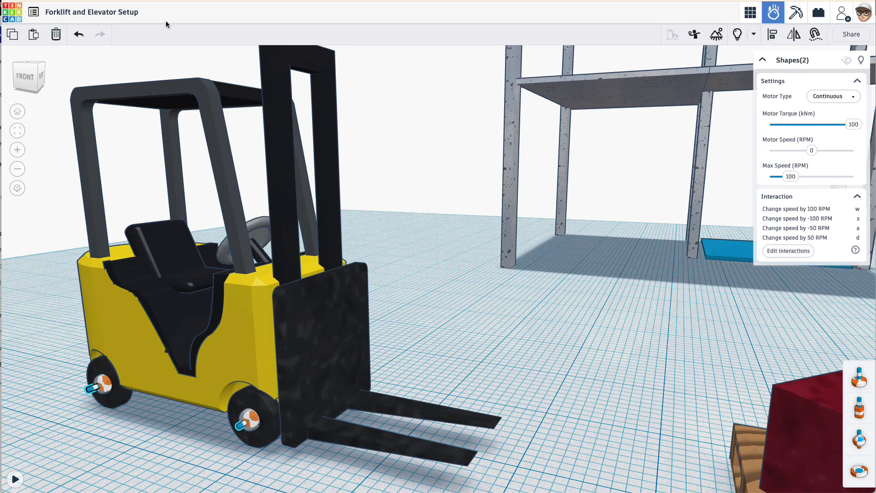
click(35, 36)
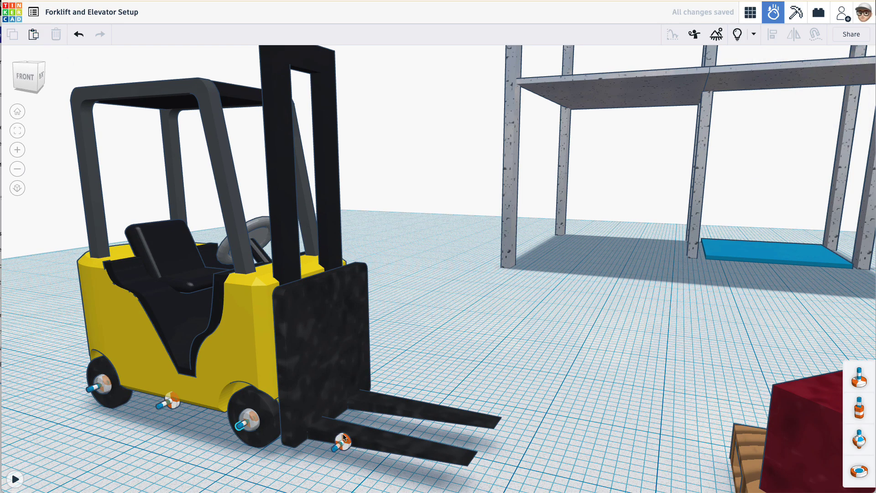
Move the two copied connectors onto the forklift's far-side wheel hubs.
click(343, 445)
shift+click(167, 403)
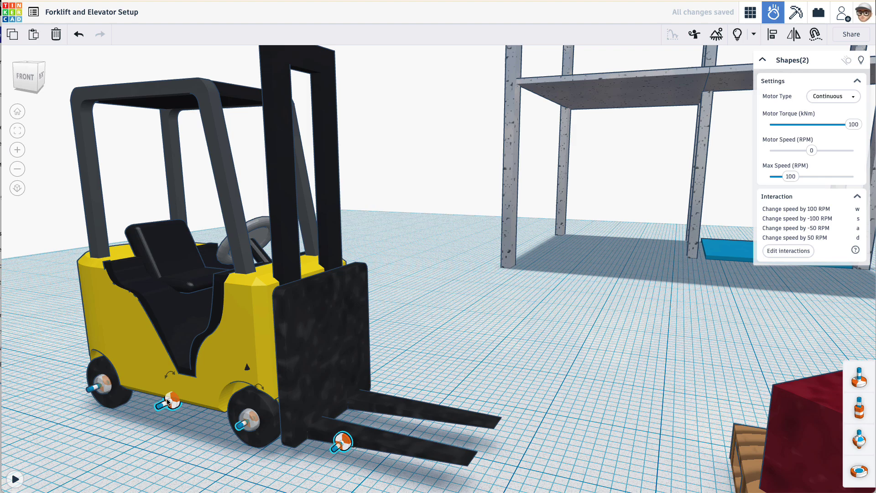
right_drag(477, 331, 442, 317)
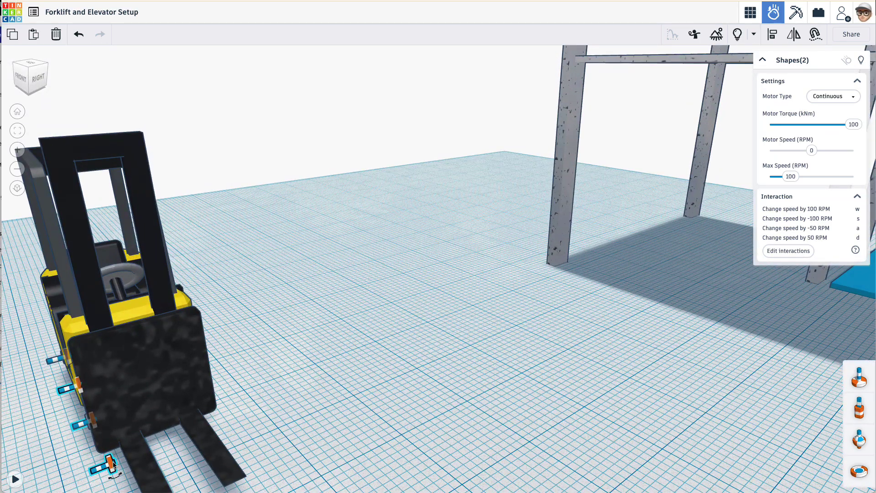
drag(111, 465, 242, 419)
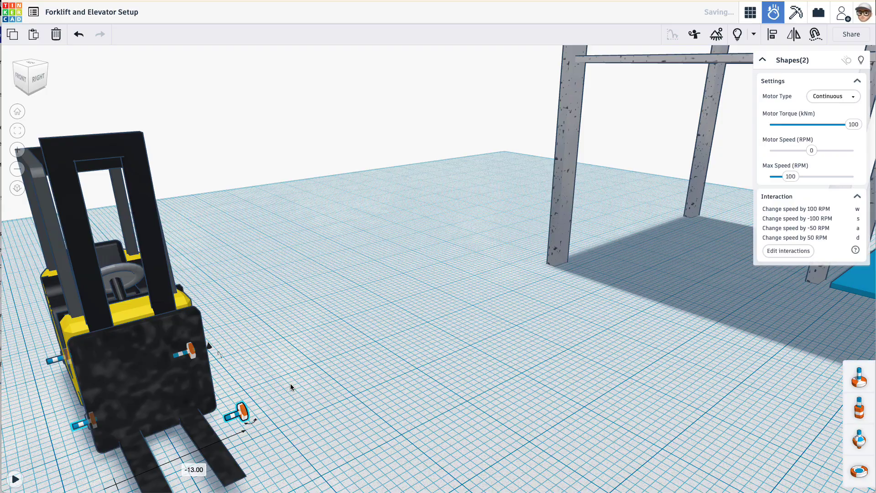
right_drag(299, 362, 28, 354)
scroll(245, 367, up, 3)
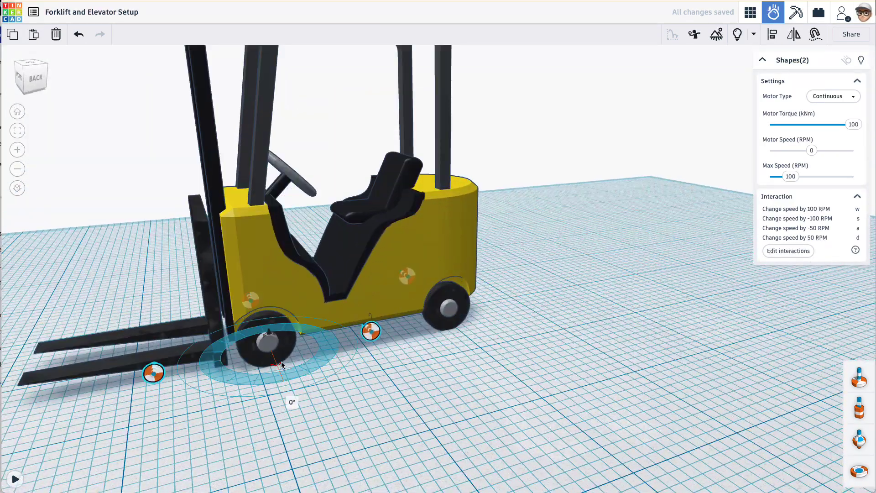
drag(154, 373, 311, 357)
scroll(352, 354, up, 5)
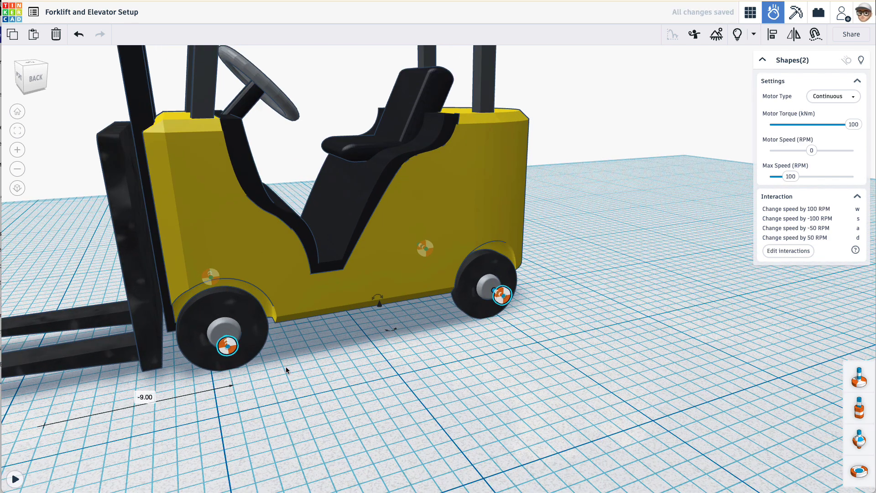
Align a copied connector to the centre of the far-side front wheel.
click(286, 366)
click(256, 340)
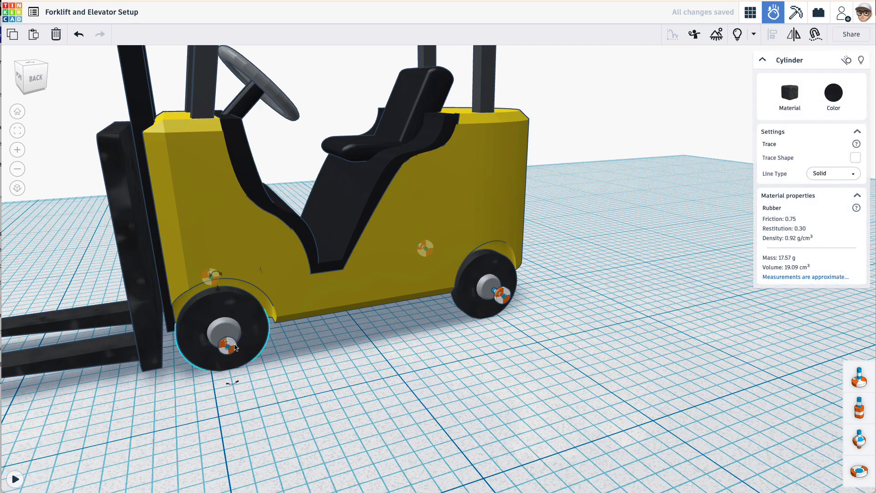
shift+click(227, 347)
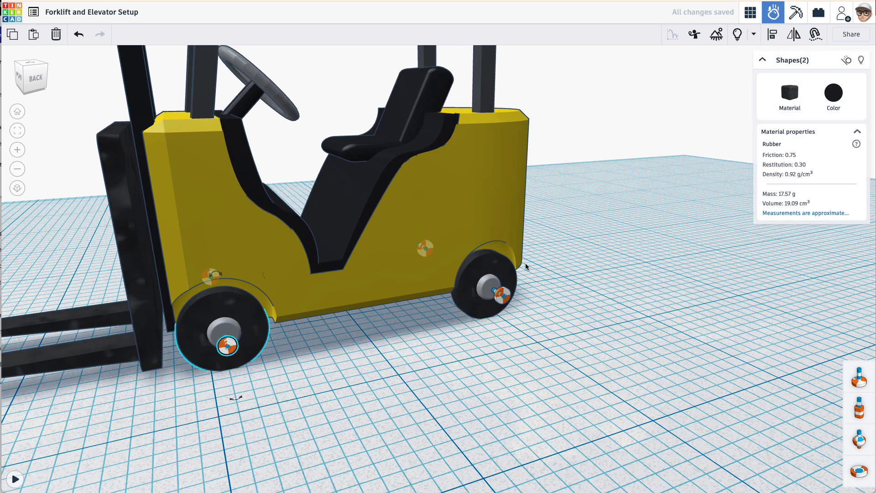
click(774, 35)
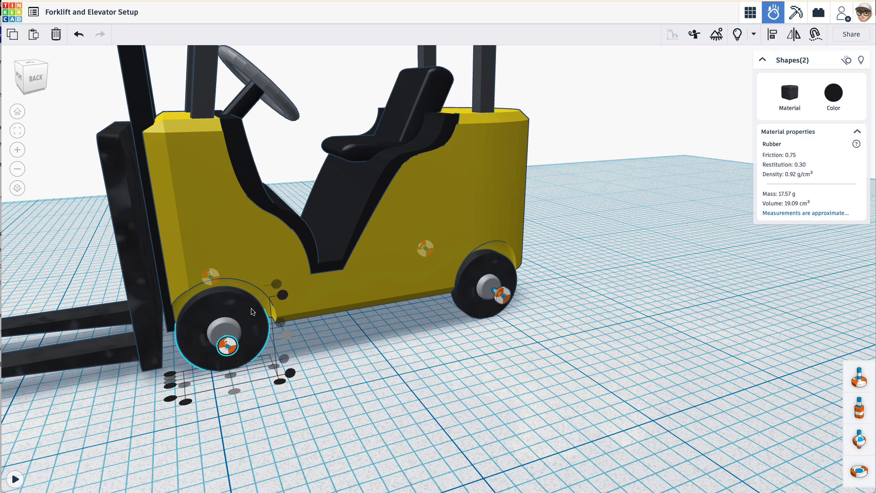
click(170, 379)
click(430, 373)
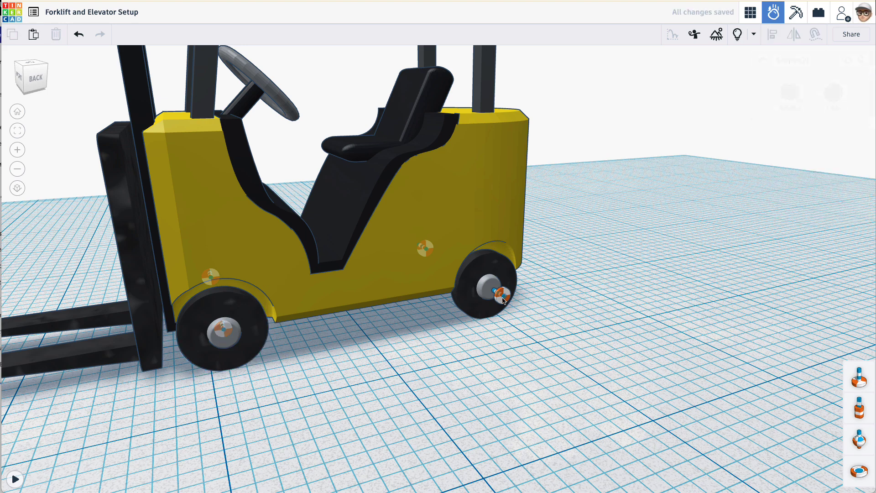
Centre the other copied connector on the far-side rear wheel's hub.
click(501, 294)
shift+click(478, 306)
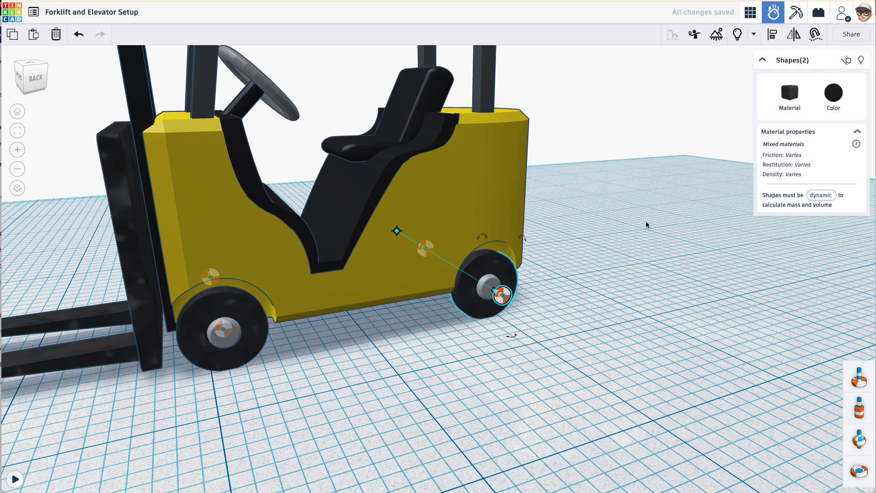
click(771, 36)
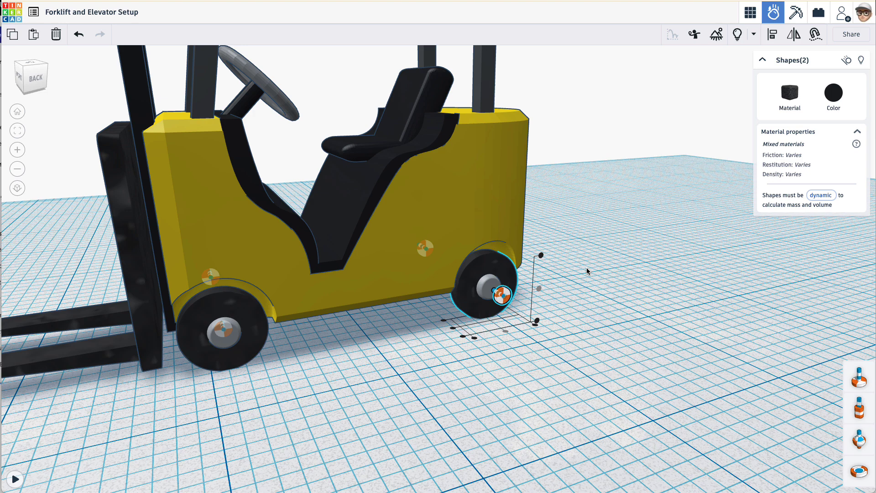
scroll(446, 330, up, 3)
click(448, 325)
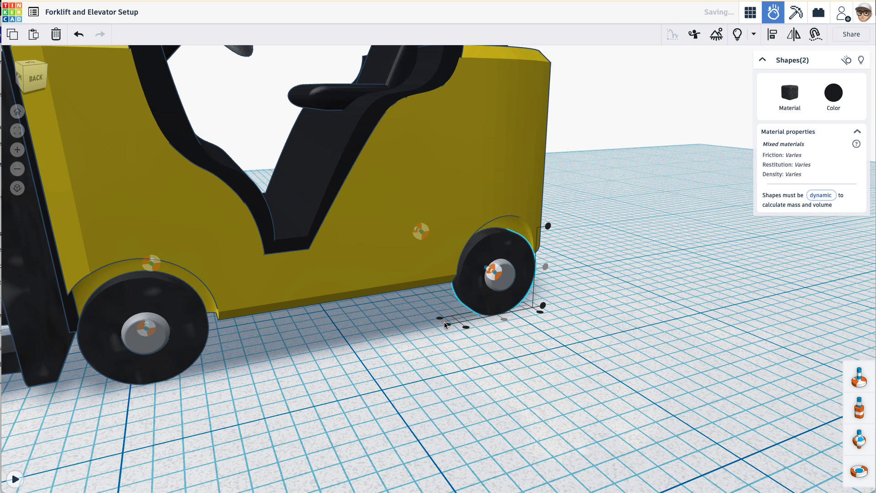
click(568, 354)
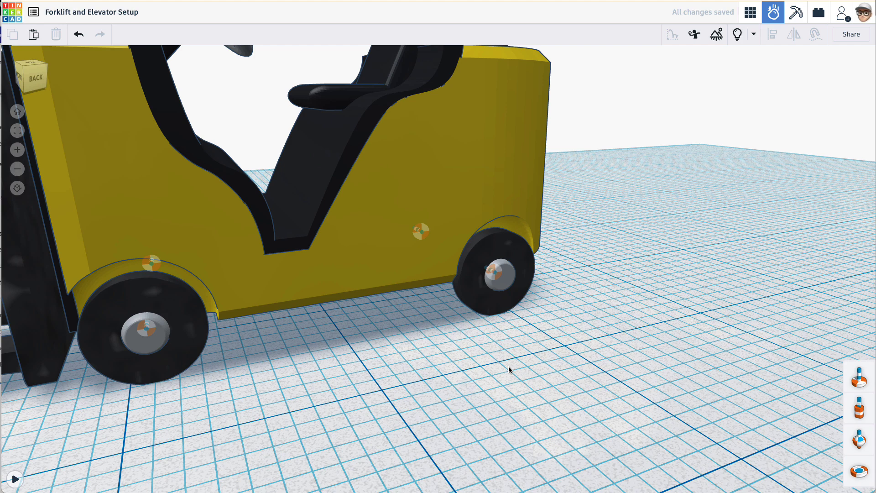
scroll(509, 369, down, 5)
click(343, 353)
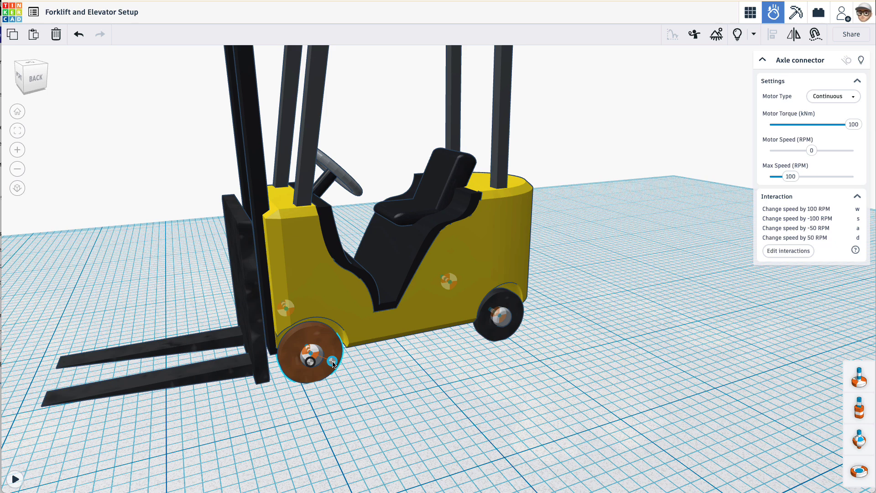
Link the far-side front axle to its wheel and the body, and attach the rear axle to its wheel.
drag(333, 364, 311, 362)
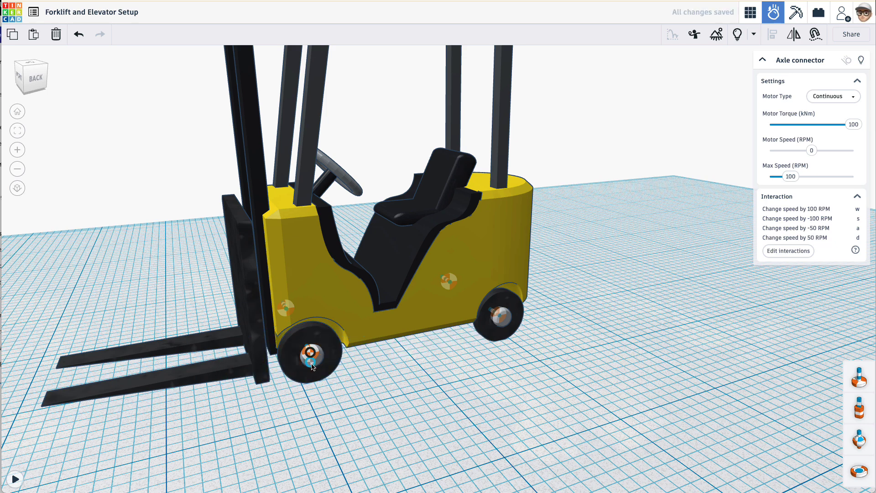
drag(387, 342, 399, 336)
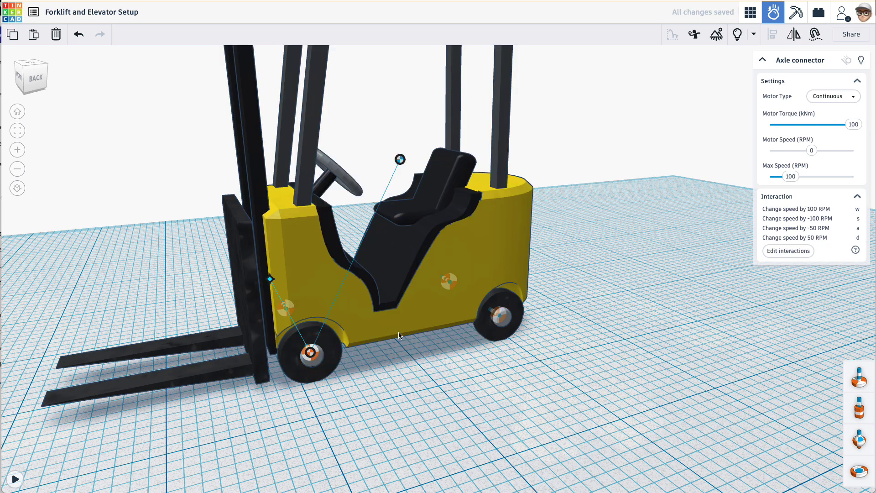
click(501, 318)
mouse_move(499, 323)
mouse_down()
mouse_move(493, 340)
mouse_move(502, 303)
mouse_move(512, 306)
mouse_move(499, 317)
mouse_up()
scroll(499, 325, up, 3)
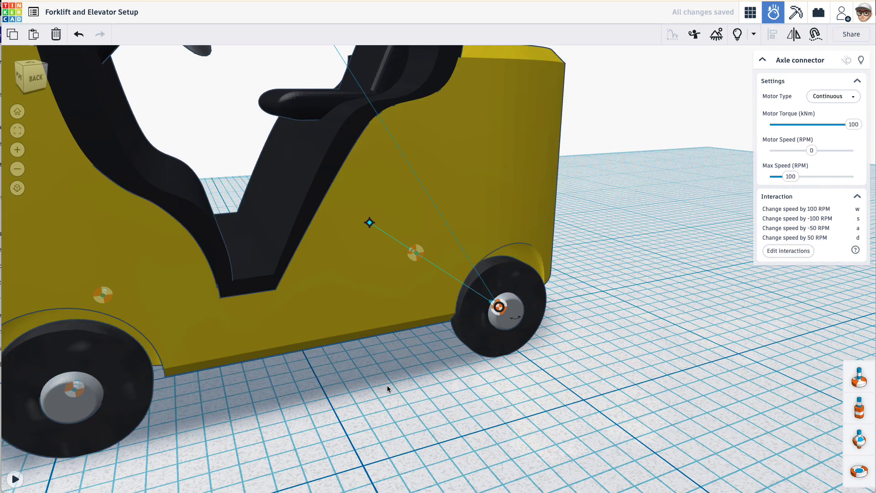
scroll(387, 386, down, 5)
right_drag(387, 386, 423, 226)
click(382, 319)
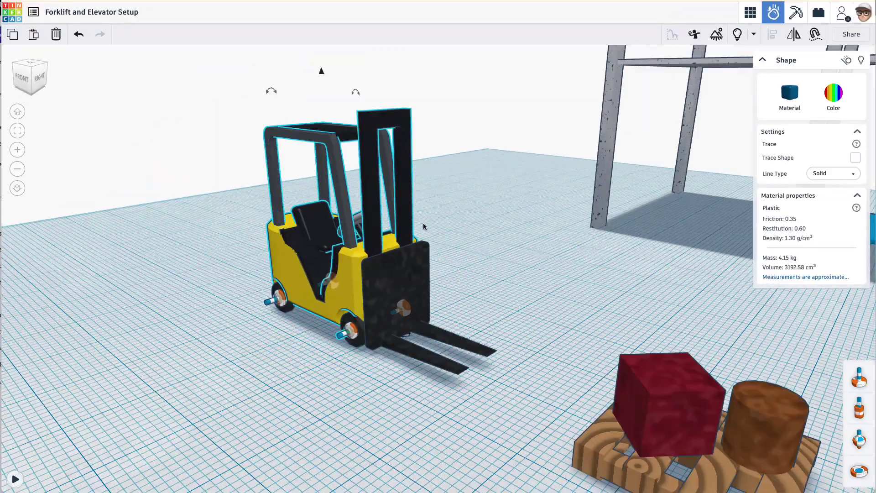
click(14, 479)
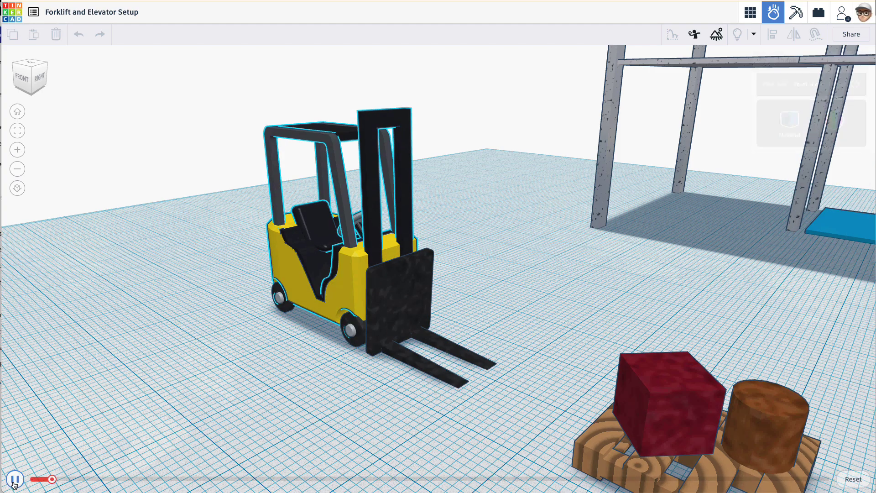
right_drag(71, 406, 228, 365)
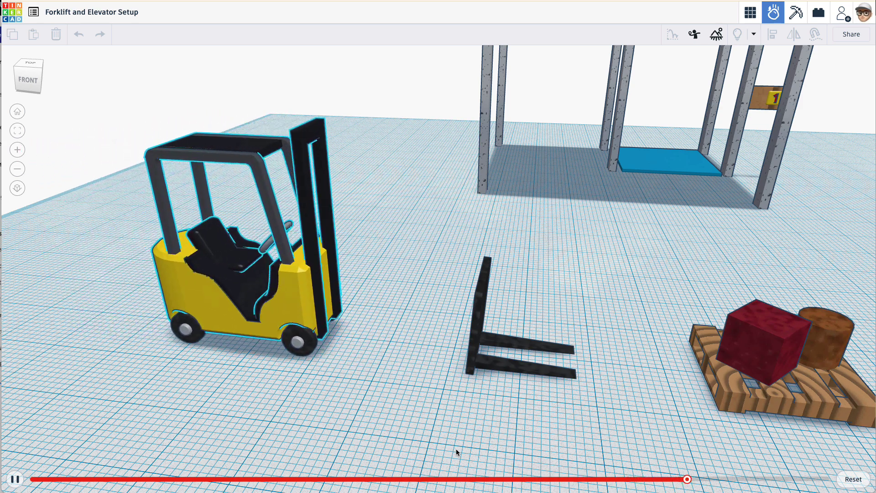
click(847, 481)
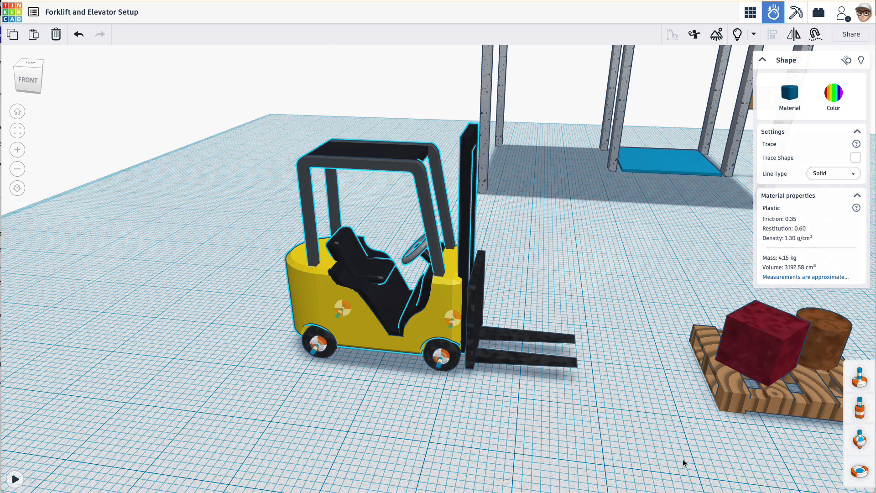
scroll(429, 396, up, 3)
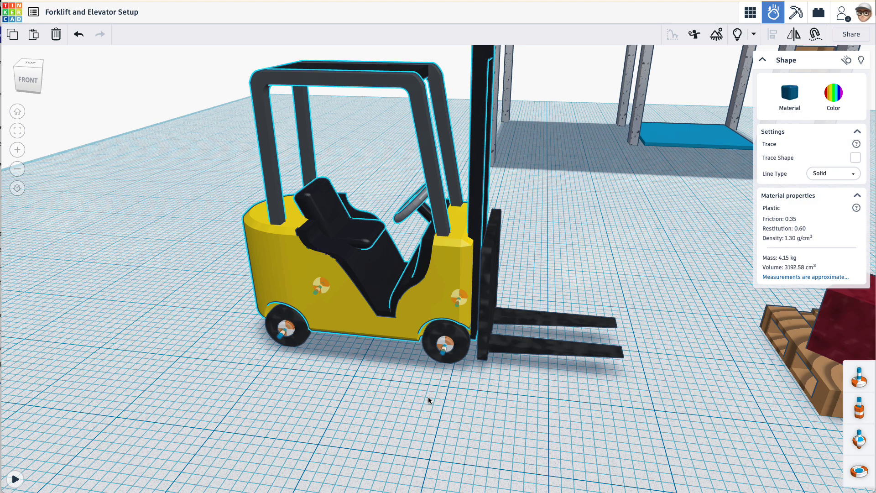
Make the front wheel axle's keyboard speed change apply only while its key is held.
click(445, 348)
click(772, 256)
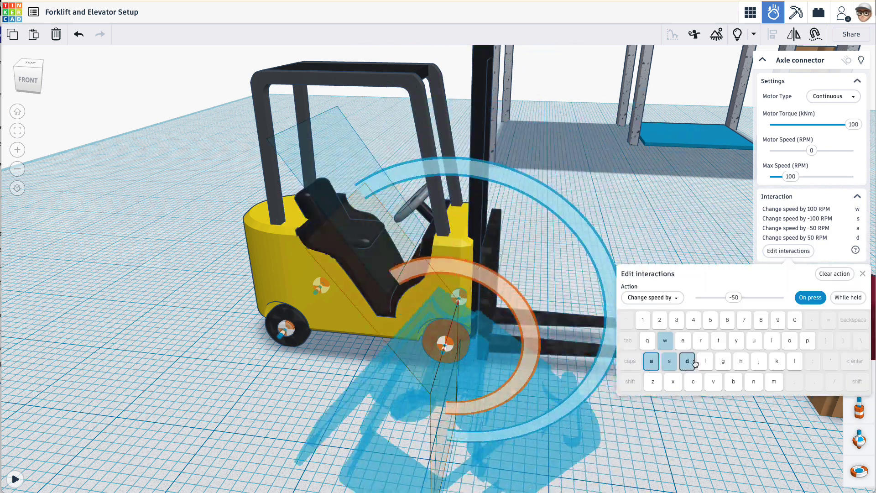
click(844, 298)
Set the rear wheel motor's a-key -50 RPM speed change to While held.
click(287, 327)
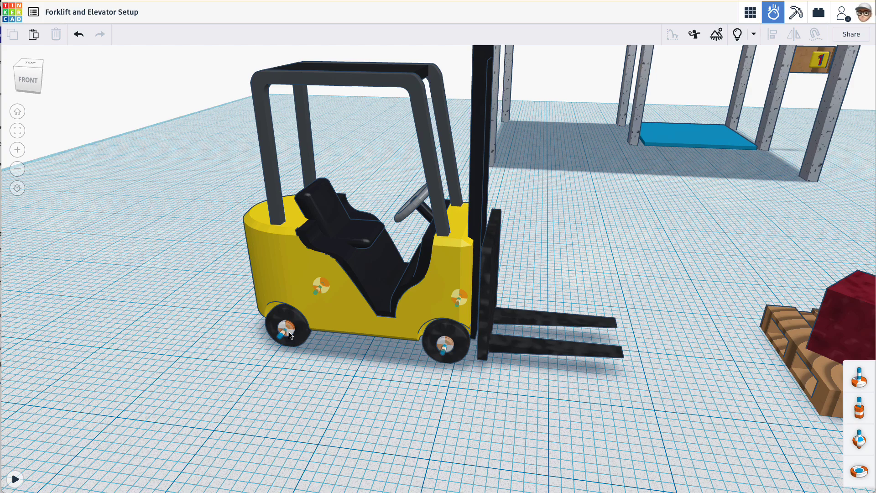
click(781, 256)
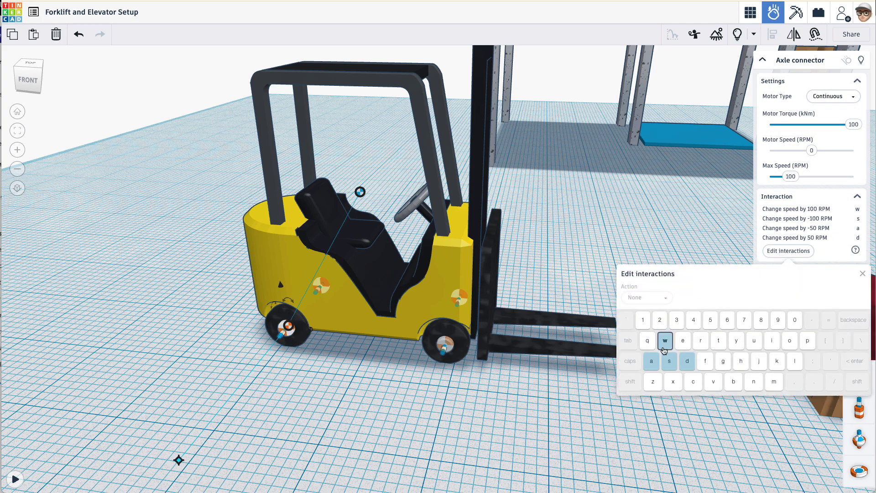
click(651, 361)
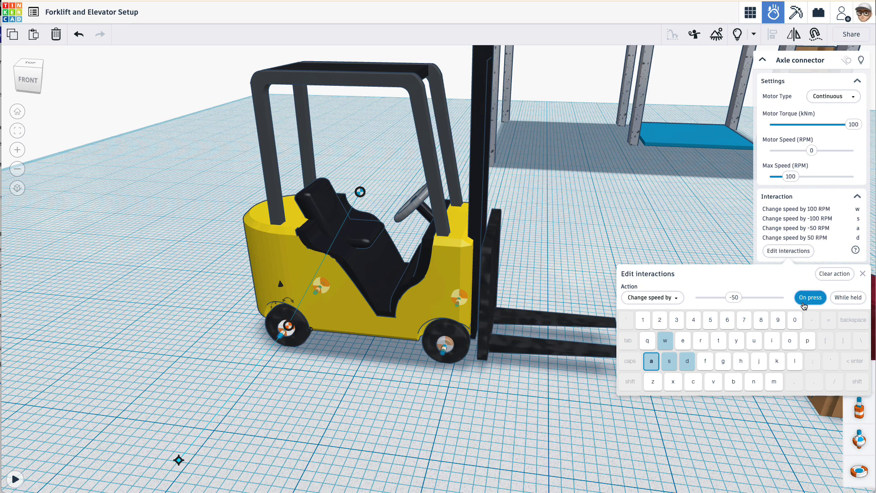
click(848, 298)
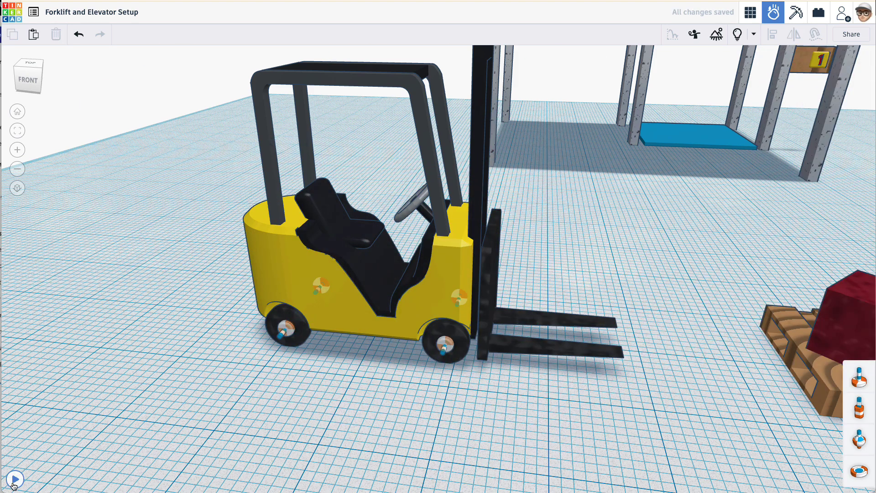
click(13, 484)
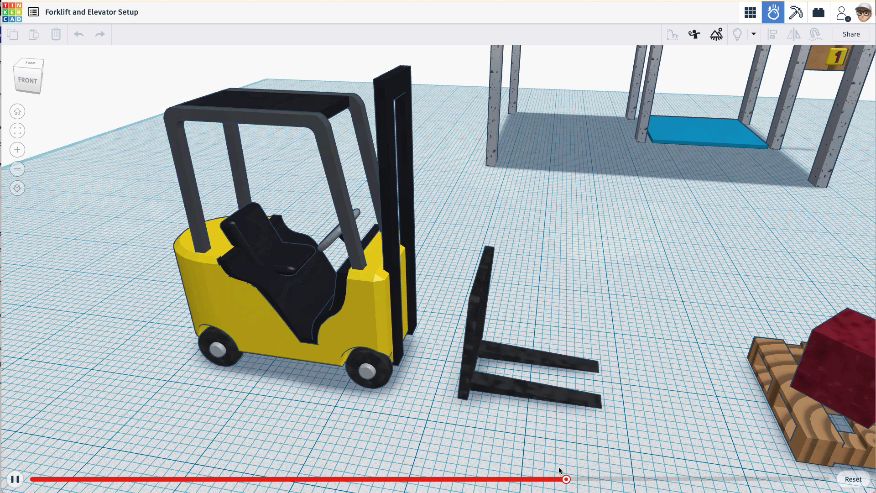
click(854, 479)
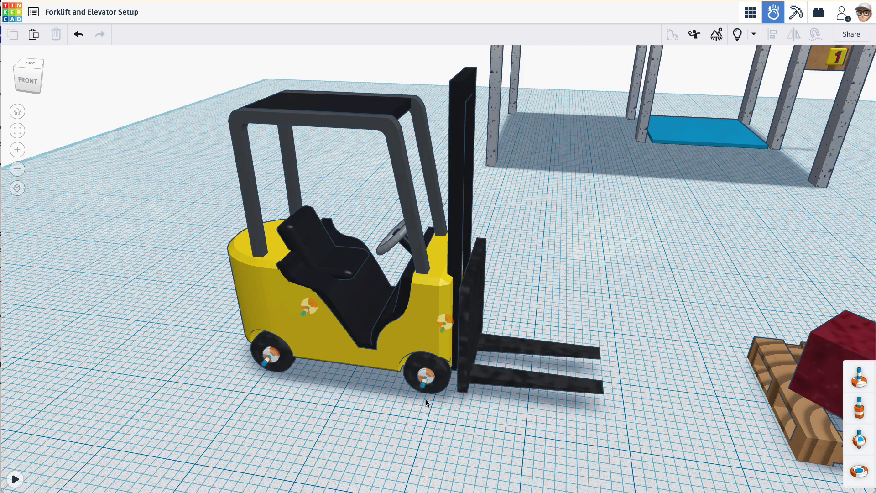
Set both wheel motors' key a to +50 RPM and key d to -50 RPM.
click(425, 381)
click(775, 252)
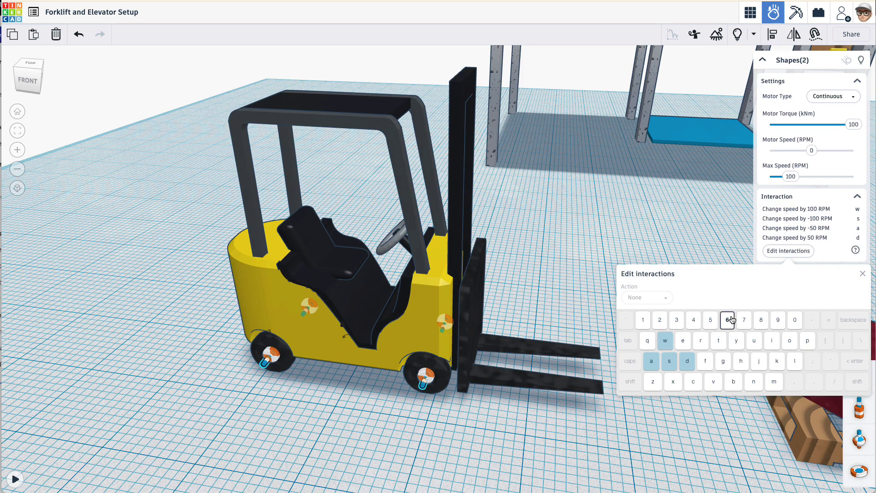
click(652, 363)
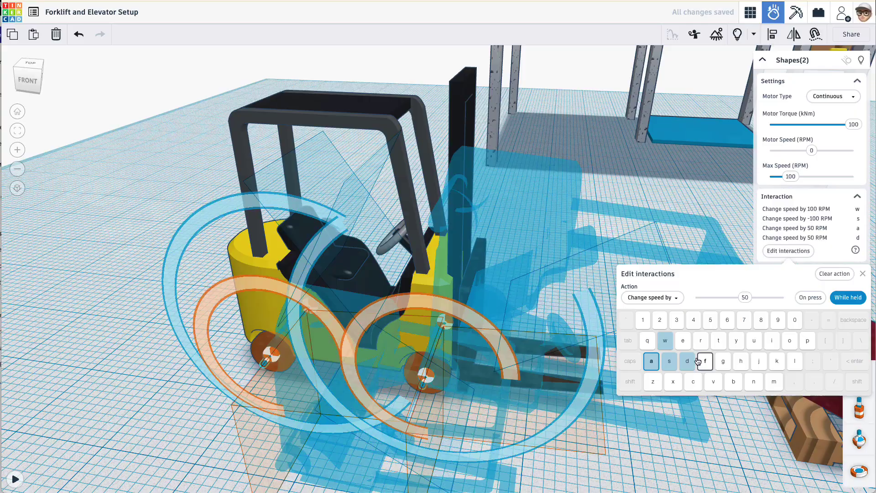
click(693, 361)
click(745, 298)
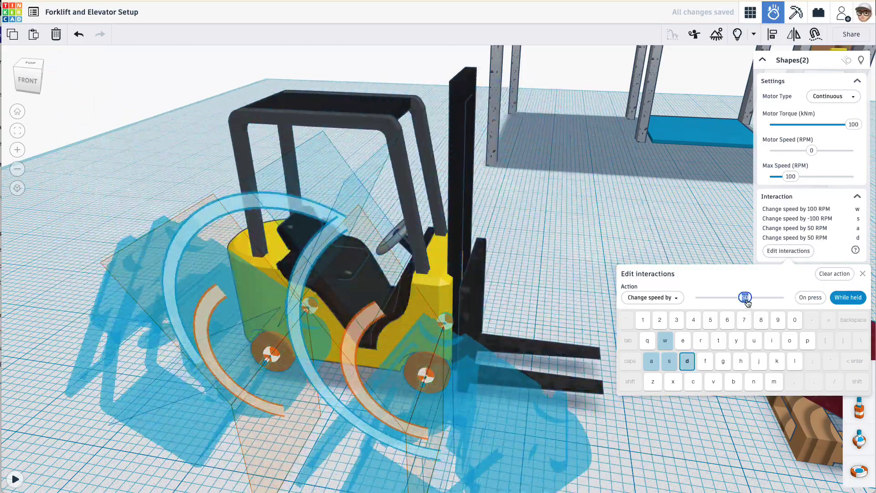
text(-50)
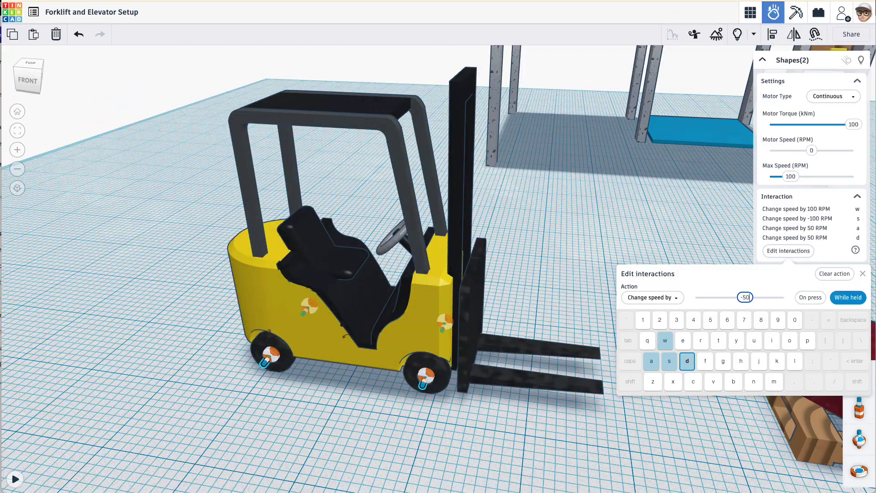
key(Return)
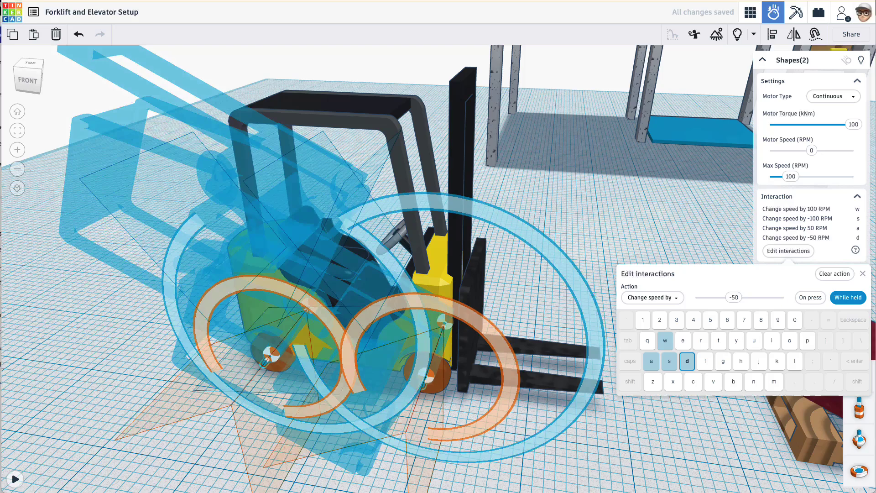
click(156, 412)
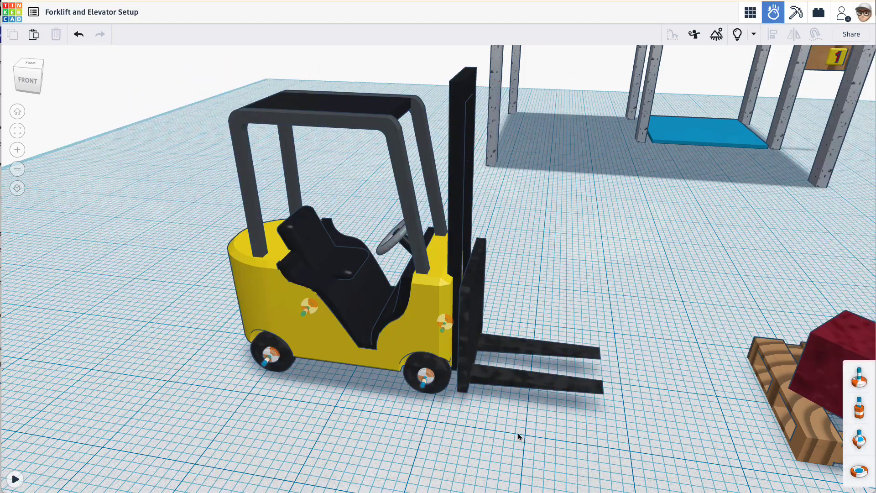
Start the simulation to test the forklift's new steering.
click(14, 479)
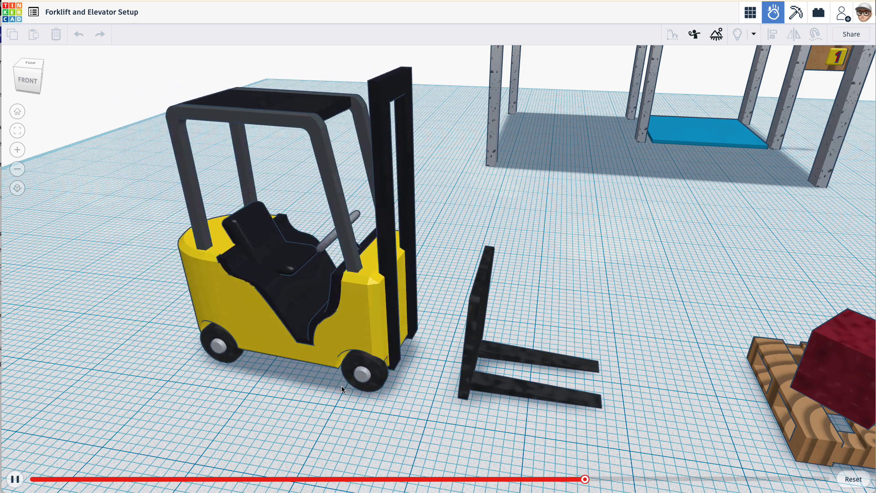
Reset the simulation, place a slider connector on the fork carriage and link it to the forklift body.
click(854, 479)
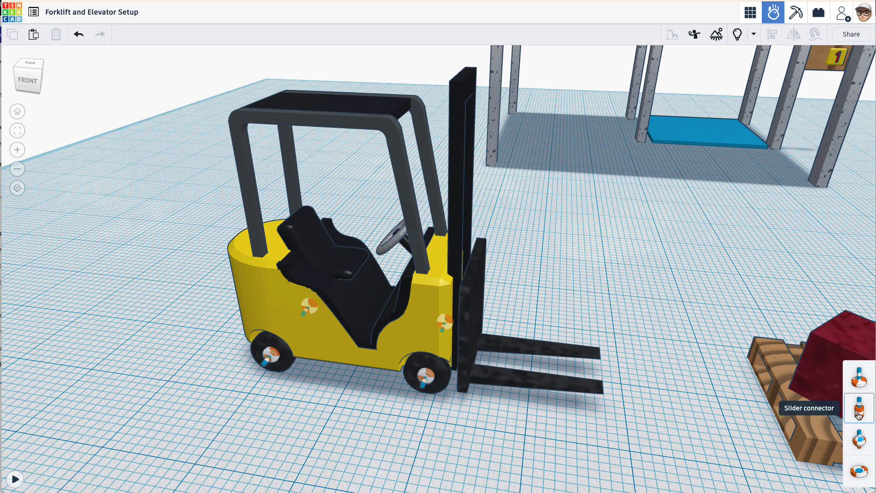
drag(860, 415, 475, 256)
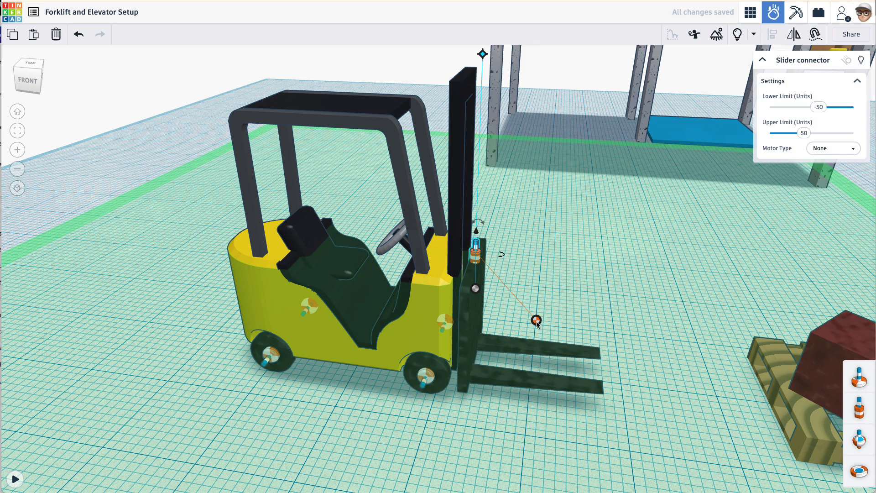
click(578, 318)
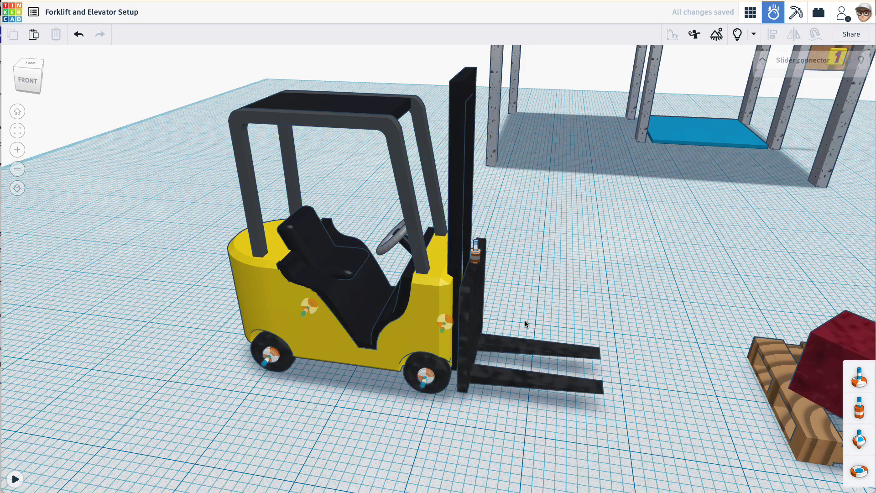
click(475, 259)
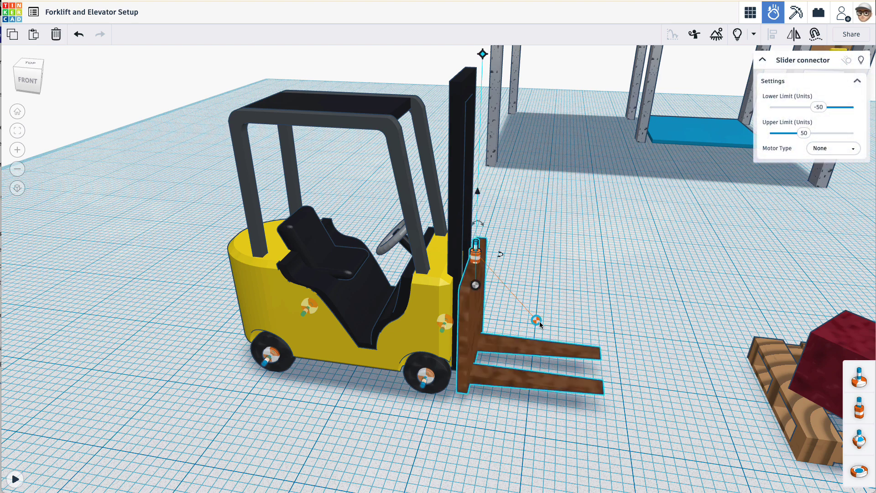
drag(476, 285, 460, 260)
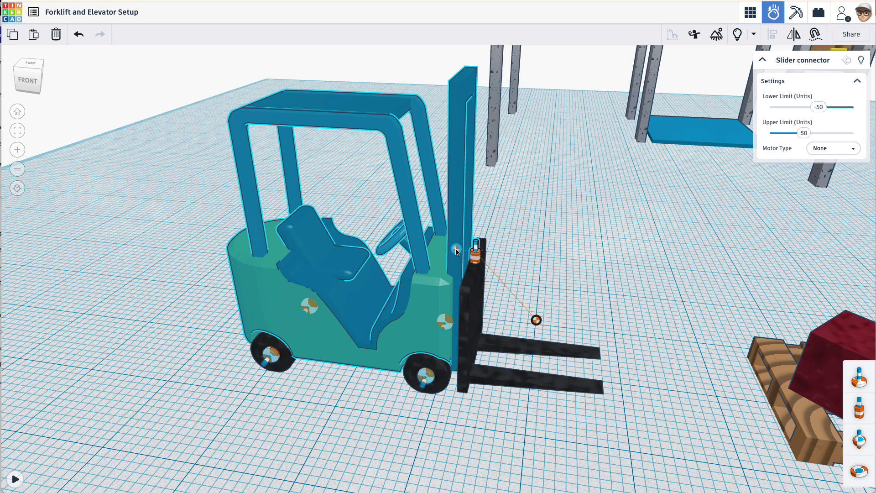
drag(456, 250, 456, 252)
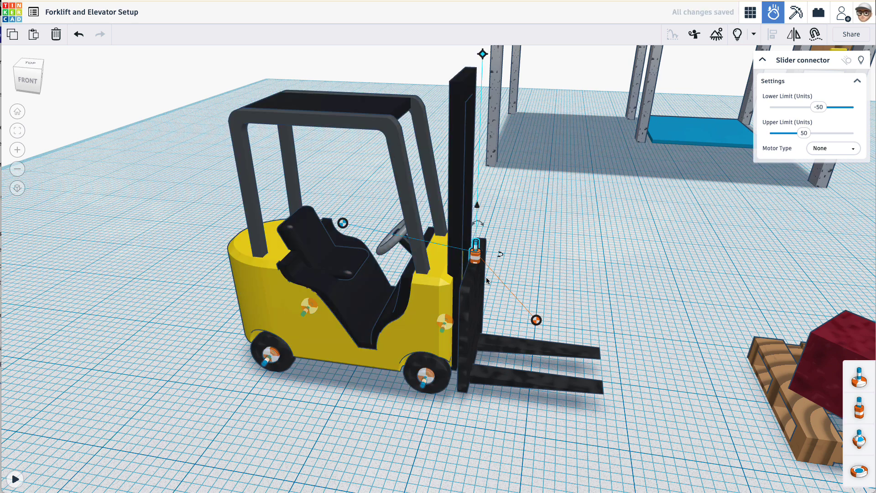
click(844, 153)
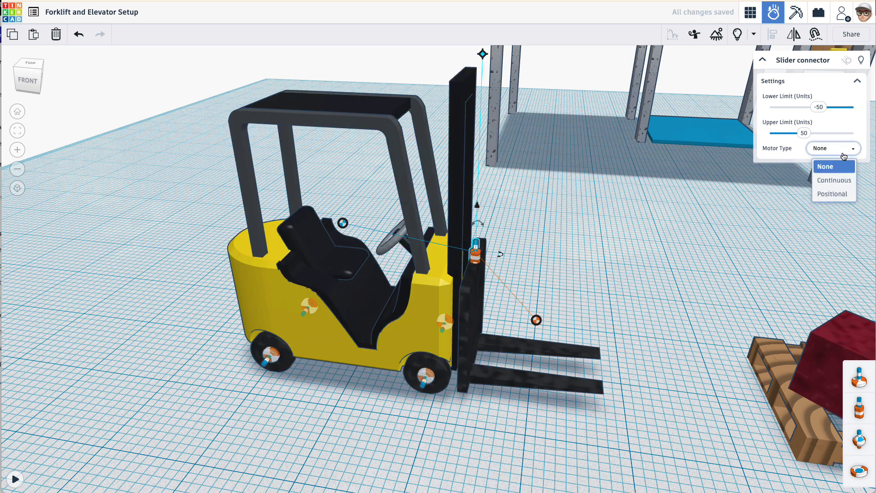
Make the fork slider a Continuous motor with travel limits 0 to 20 units.
click(842, 184)
drag(819, 107, 860, 112)
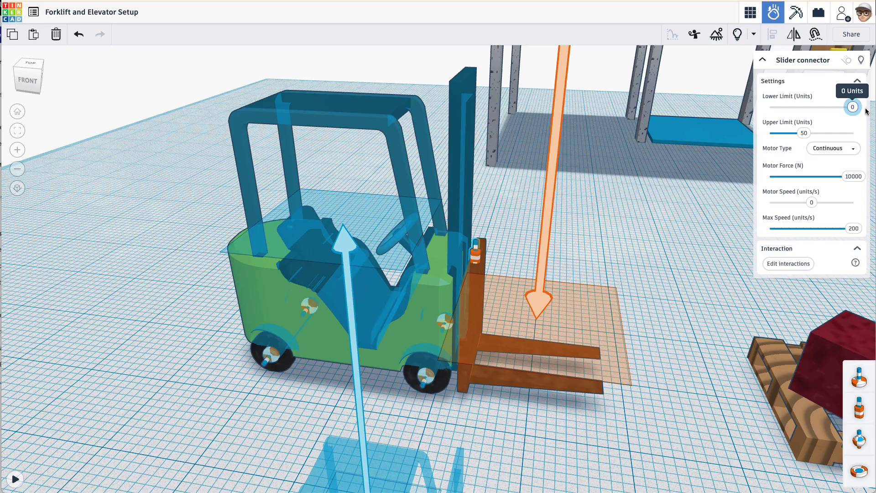
drag(867, 111, 867, 111)
scroll(649, 216, down, 3)
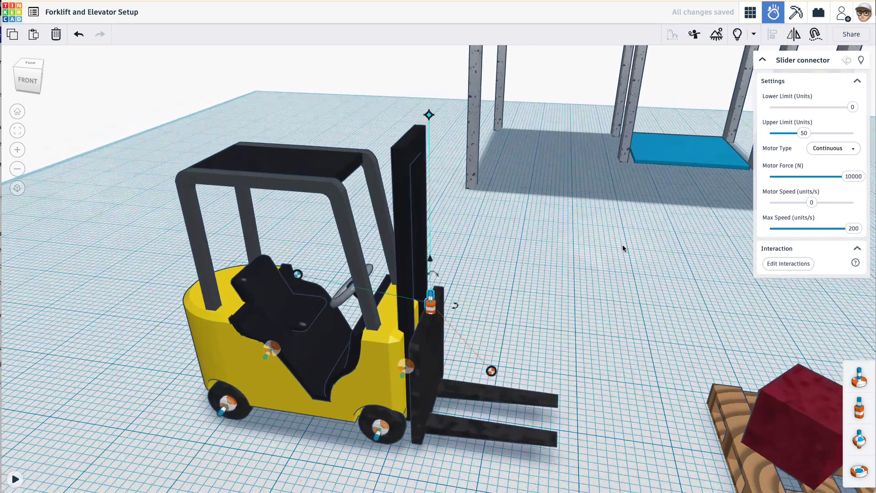
right_drag(623, 245, 590, 289)
scroll(705, 206, up, 4)
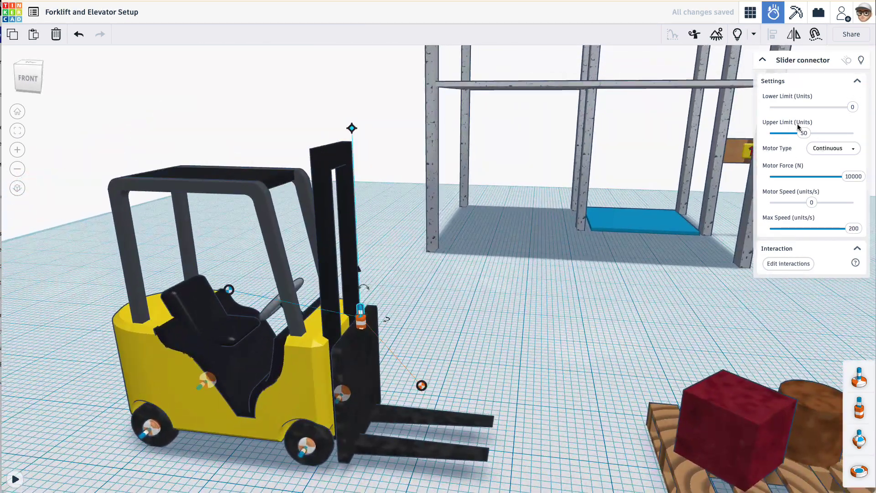
mouse_move(806, 137)
mouse_down()
mouse_move(819, 137)
mouse_move(791, 140)
mouse_up()
Make the R key set the fork slider's speed to about 10 units/s.
click(788, 266)
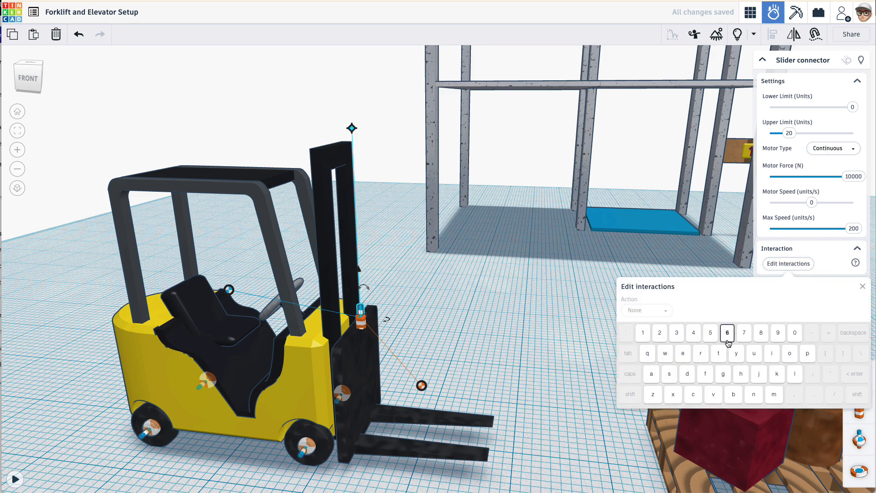
click(700, 359)
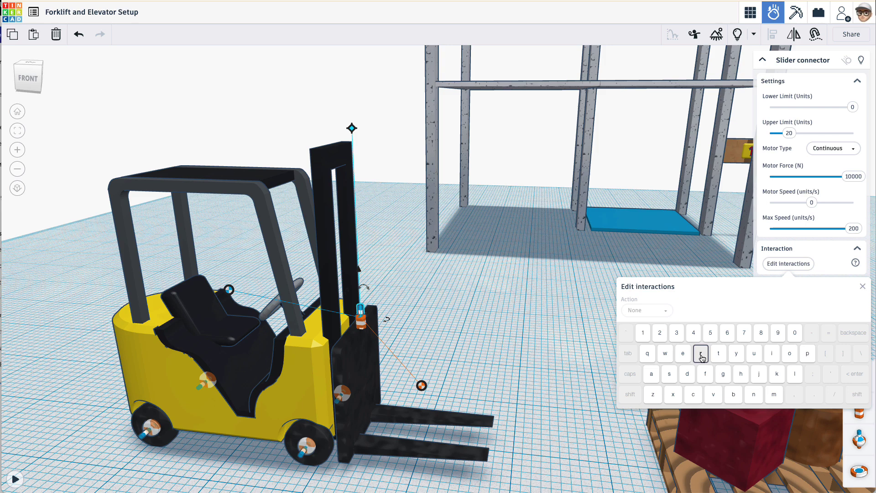
click(647, 312)
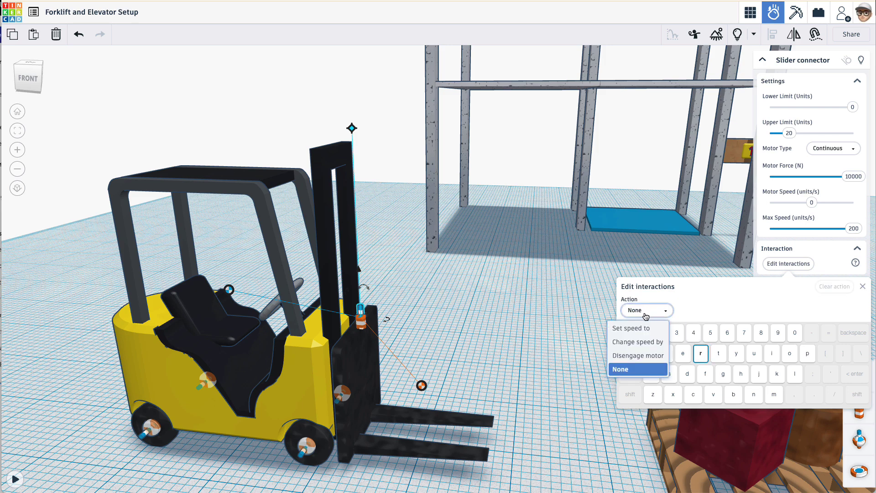
click(641, 329)
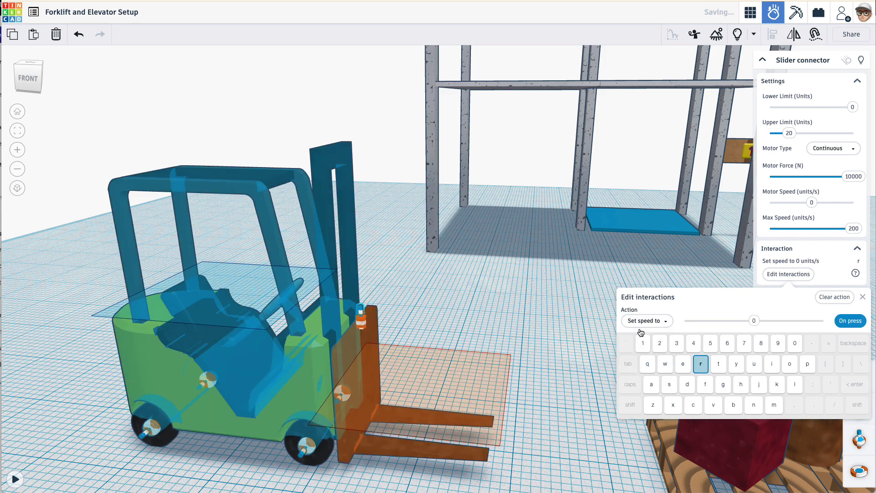
drag(755, 324, 757, 323)
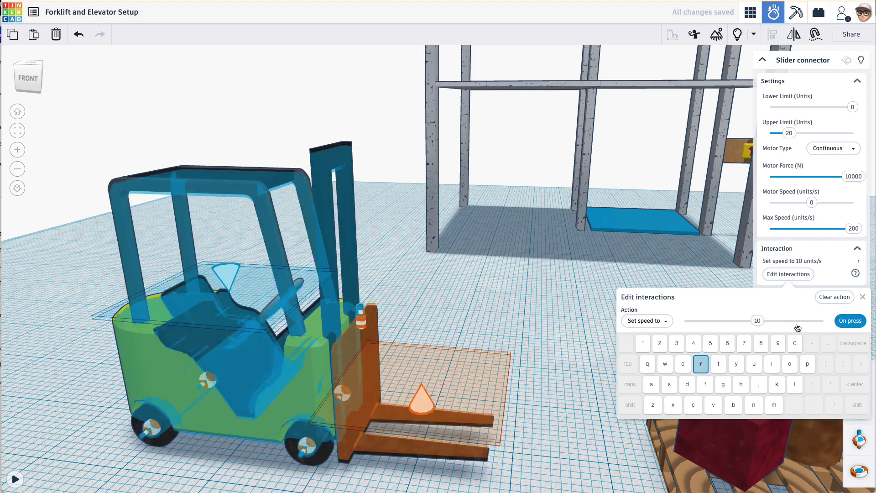
Make the F key set the lift speed to -10 units/s, then start the simulation.
click(705, 385)
click(639, 320)
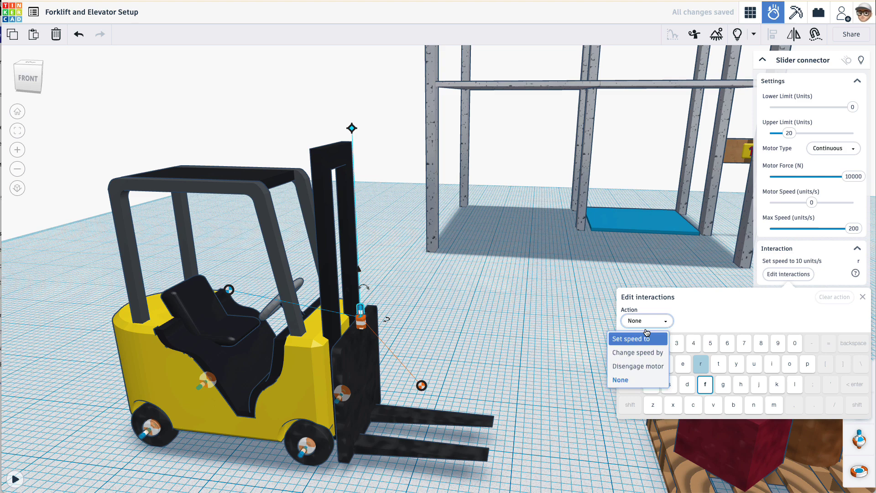
click(643, 340)
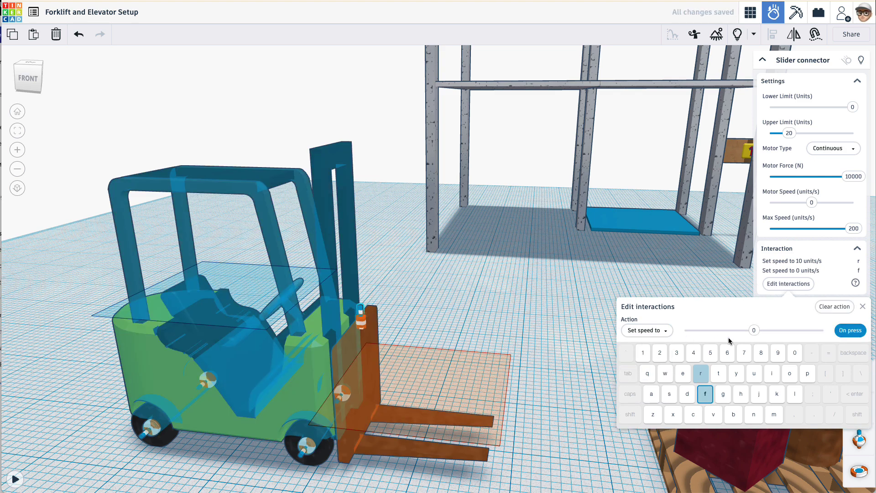
drag(755, 333, 751, 338)
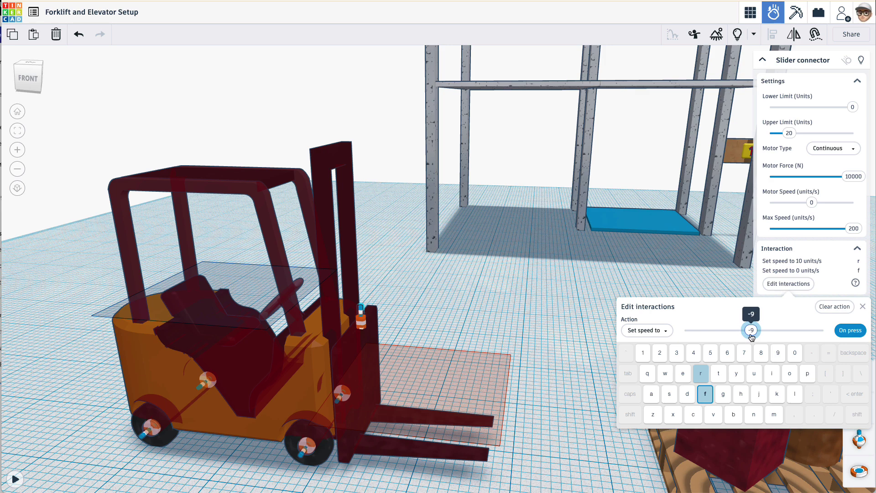
drag(751, 337, 753, 338)
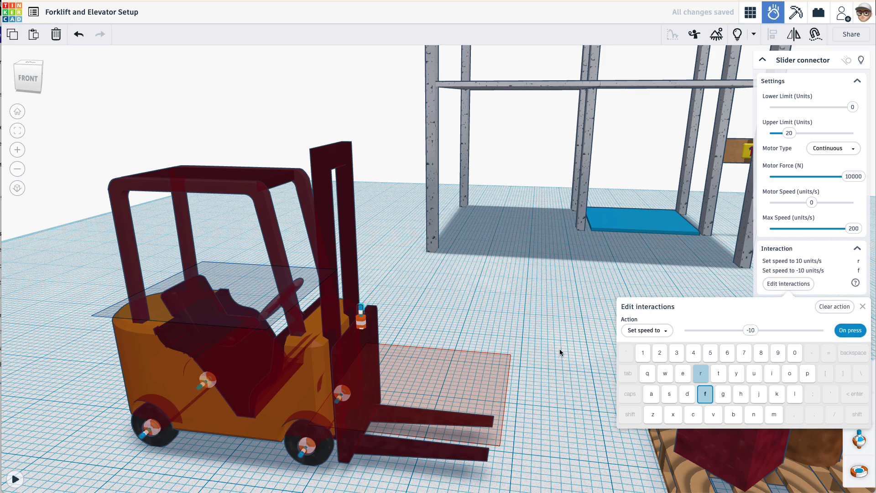
click(15, 478)
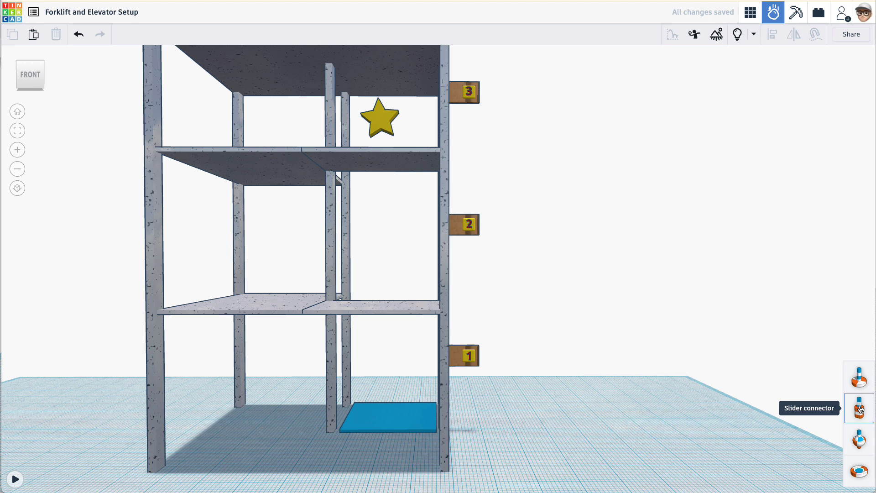
Place a slider connector on the blue elevator platform as a Positional motor with max speed 20.
drag(859, 414, 385, 408)
scroll(385, 401, up, 2)
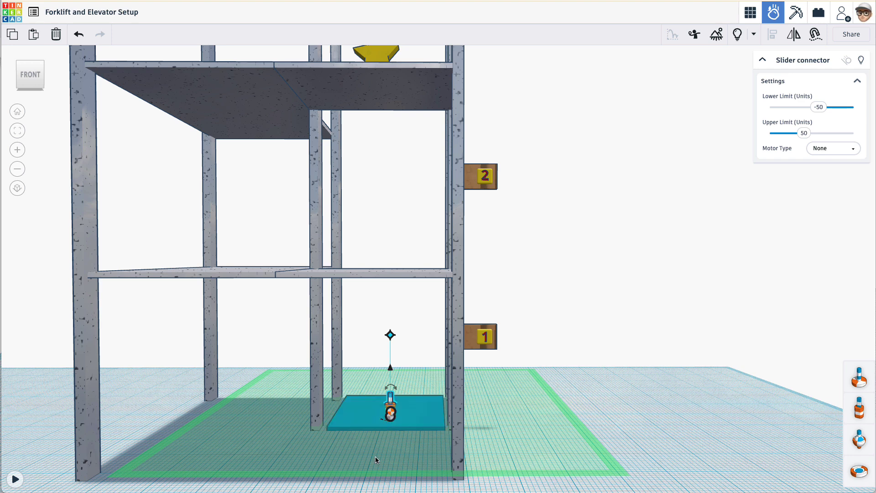
key(Escape)
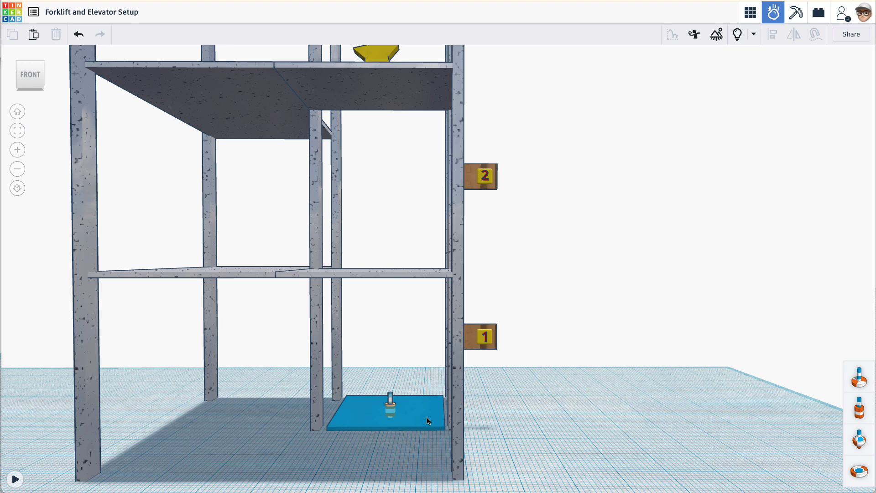
click(391, 402)
click(847, 148)
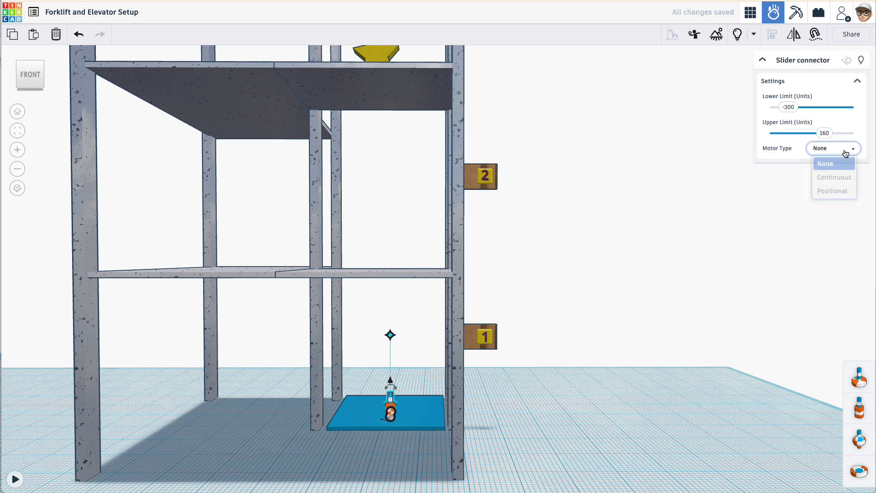
click(827, 194)
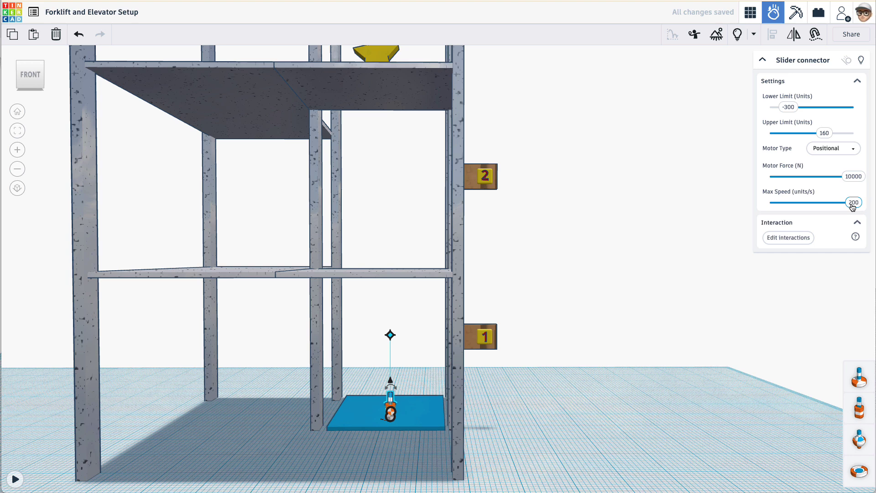
drag(853, 202, 778, 211)
Make keys 1 and 2 set the elevator platform's position to 0 and 40 units.
click(783, 244)
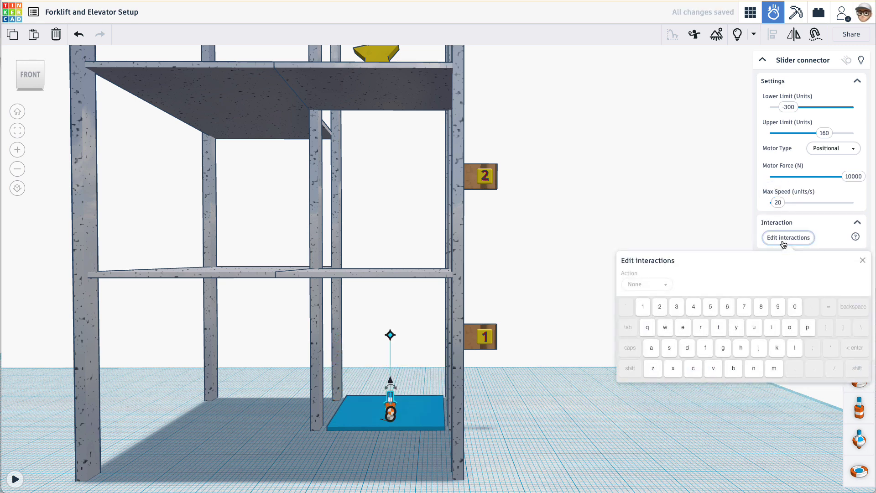
click(642, 312)
click(657, 285)
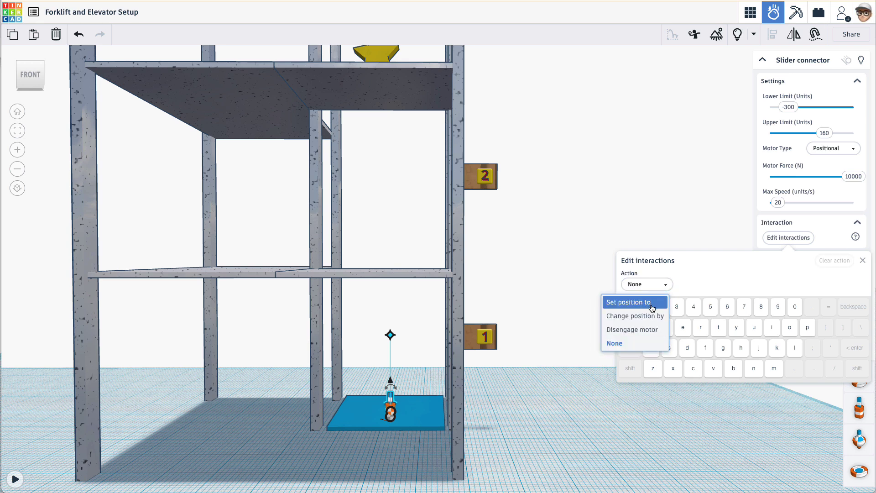
click(652, 308)
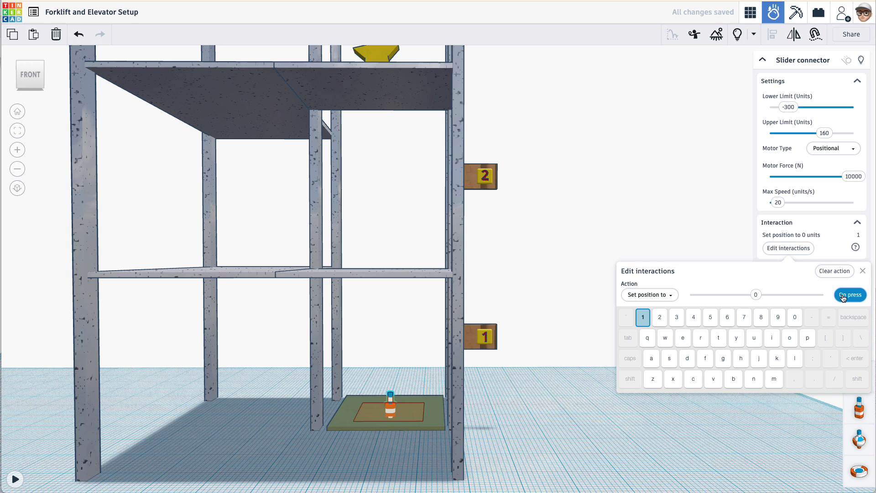
click(658, 322)
click(650, 297)
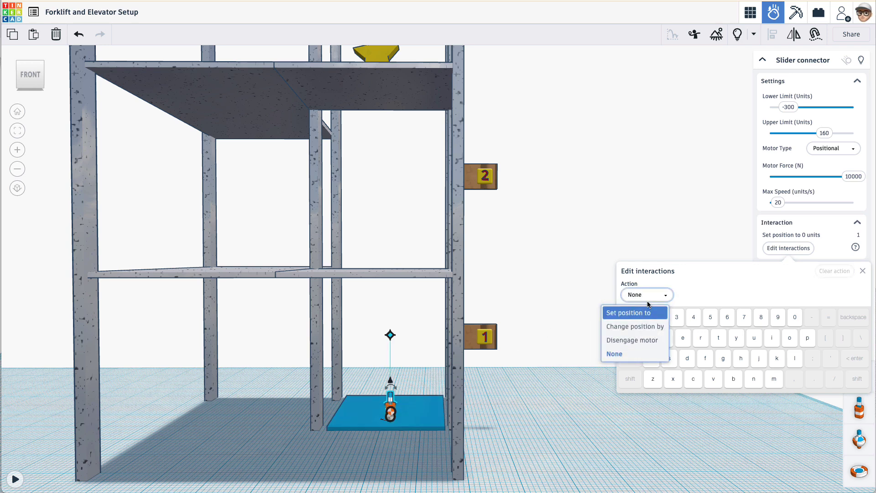
click(638, 312)
drag(758, 307, 781, 306)
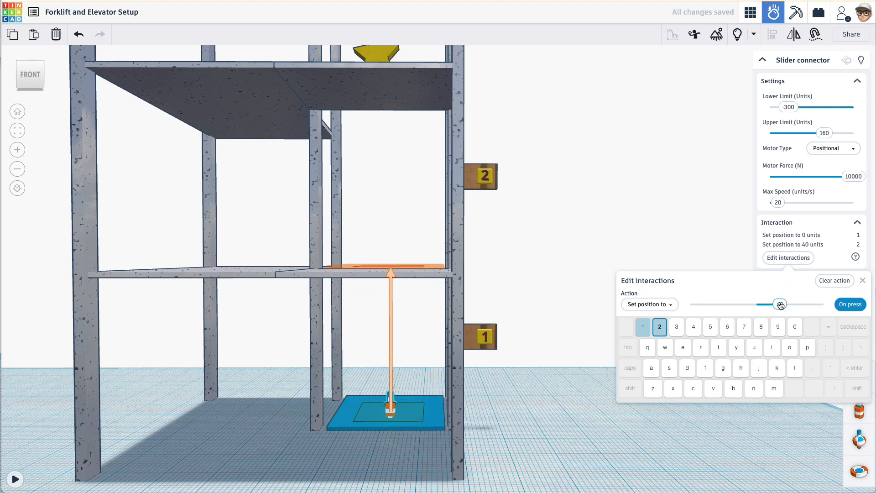
Make key 3 set the platform's position to 80 units for the third floor.
click(678, 327)
middle_drag(563, 226, 547, 320)
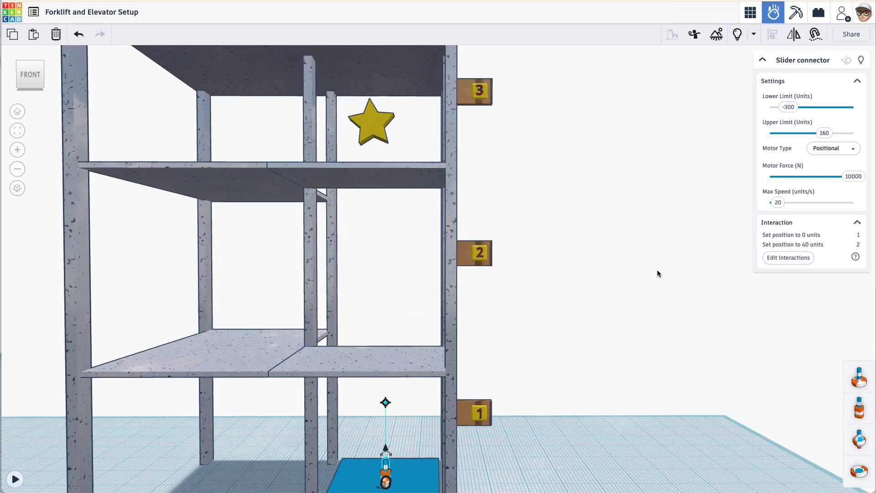
click(782, 259)
click(677, 334)
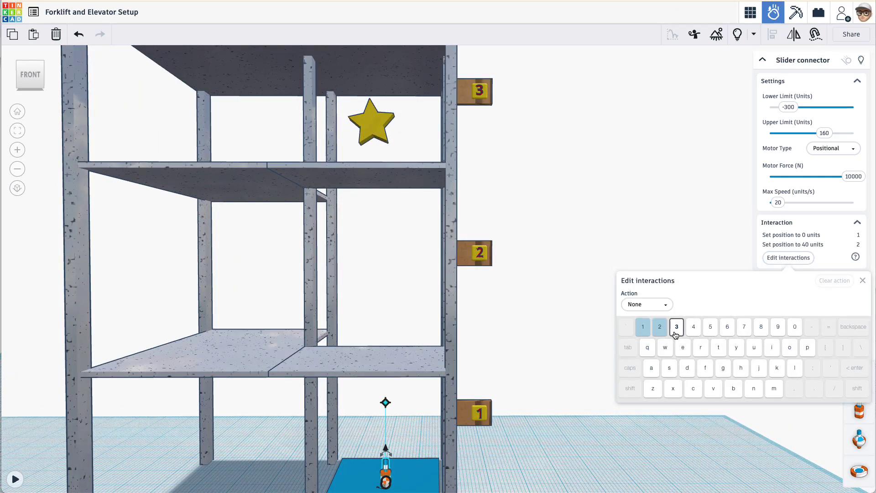
click(647, 305)
click(630, 319)
drag(755, 314, 790, 320)
click(622, 210)
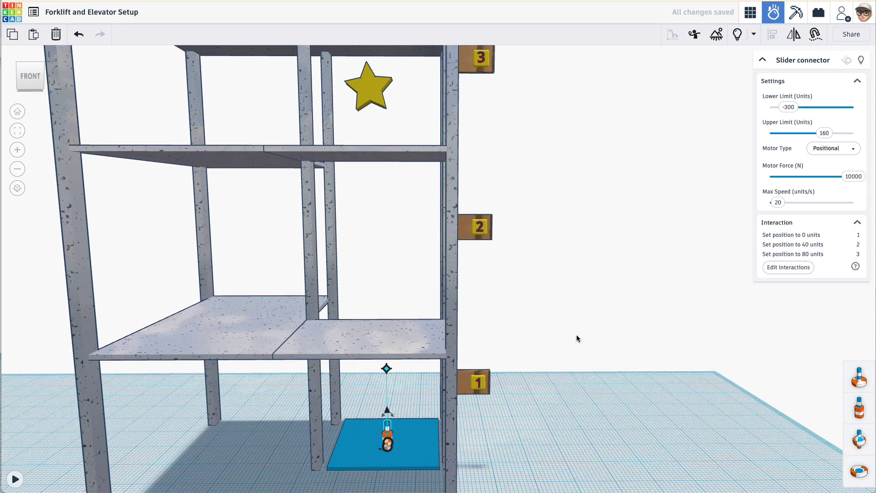
Run the simulation to watch the elevator move between floors, then reset it.
click(15, 479)
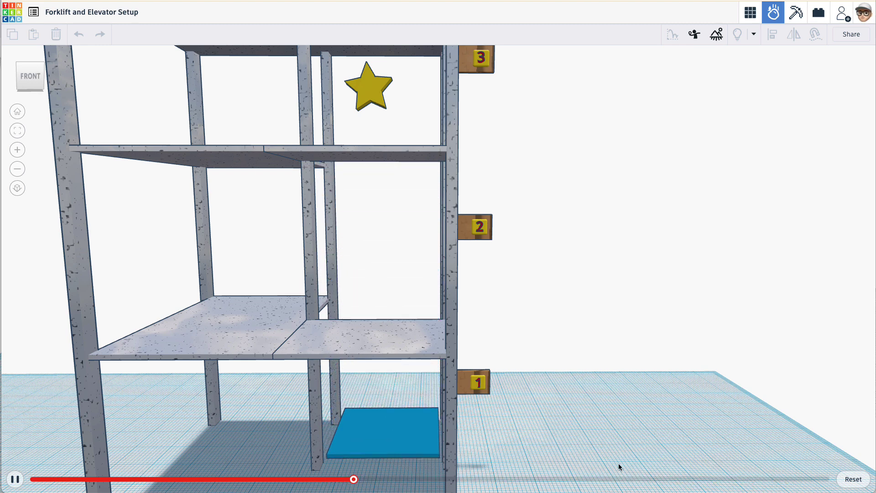
click(854, 479)
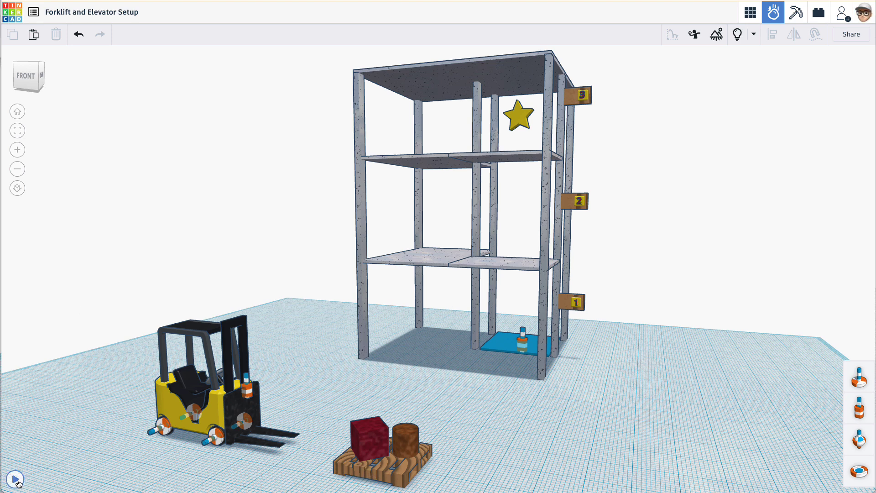
Drive the forklift in simulation to load the pallet onto the elevator platform, watching from around the tower.
click(16, 481)
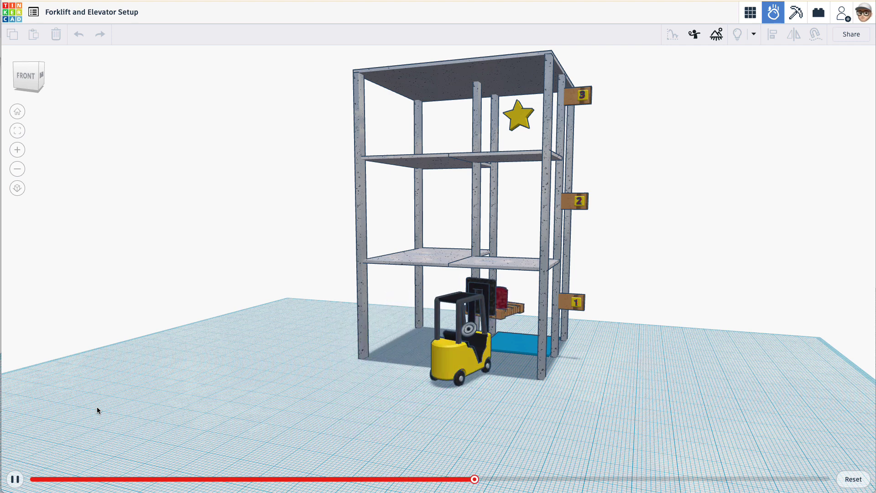
scroll(563, 341, up, 10)
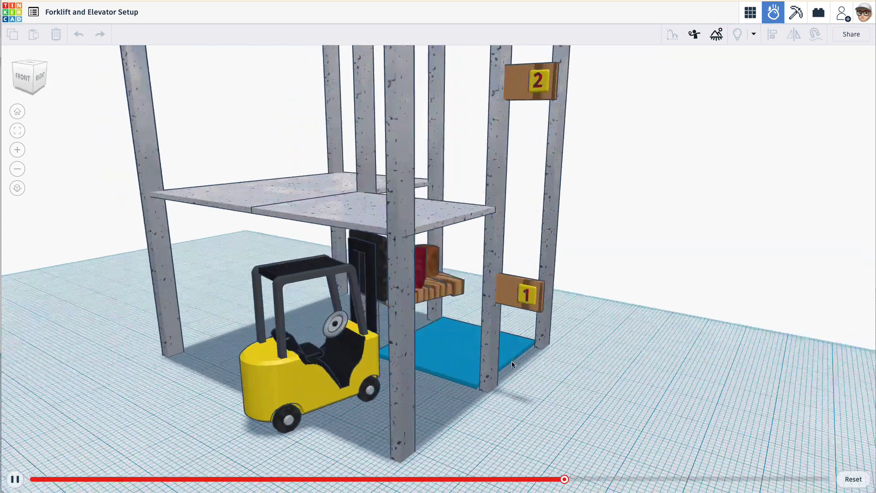
right_drag(512, 364, 405, 360)
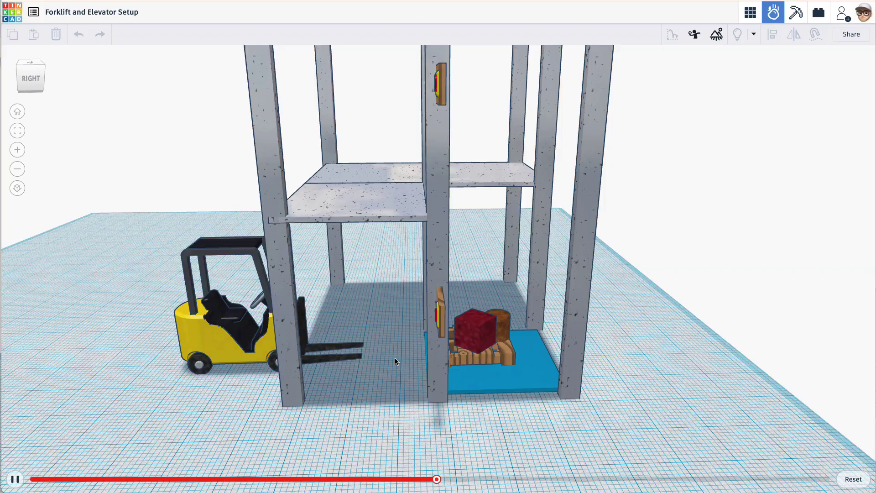
right_drag(386, 363, 396, 386)
scroll(462, 304, down, 5)
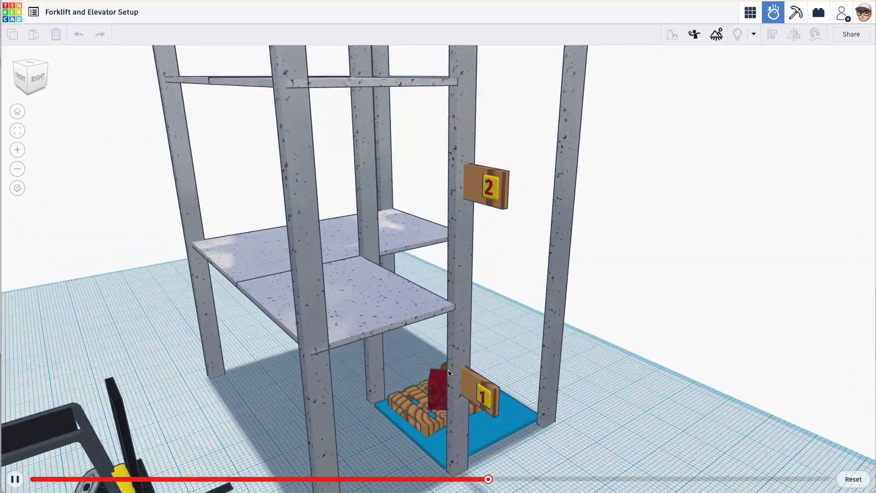
scroll(531, 338, up, 2)
mouse_move(531, 341)
right_down()
mouse_move(549, 328)
mouse_move(522, 340)
right_up()
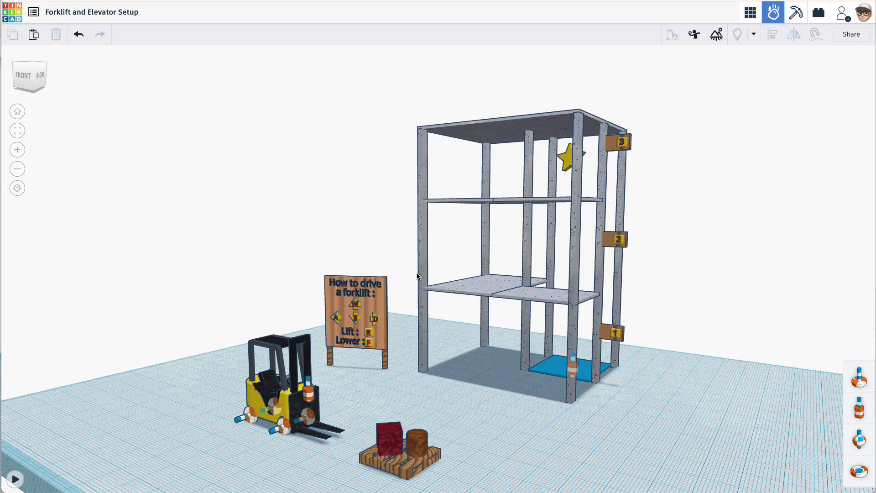
scroll(342, 338, up, 5)
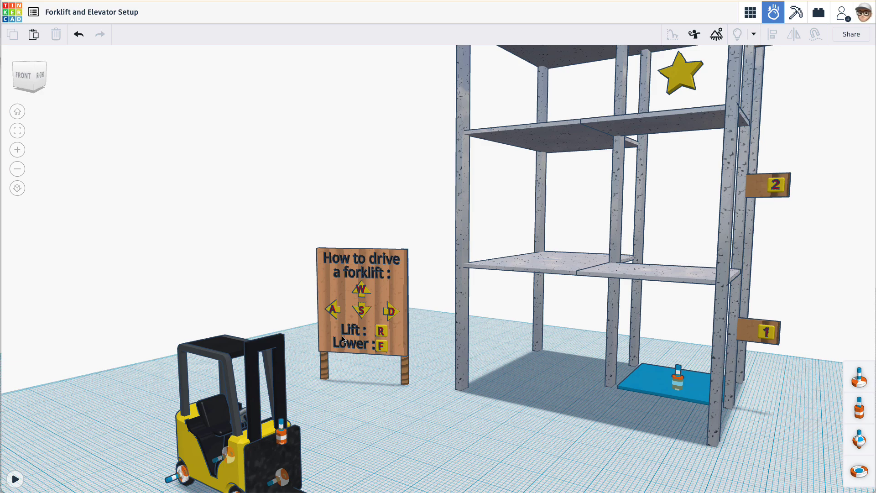